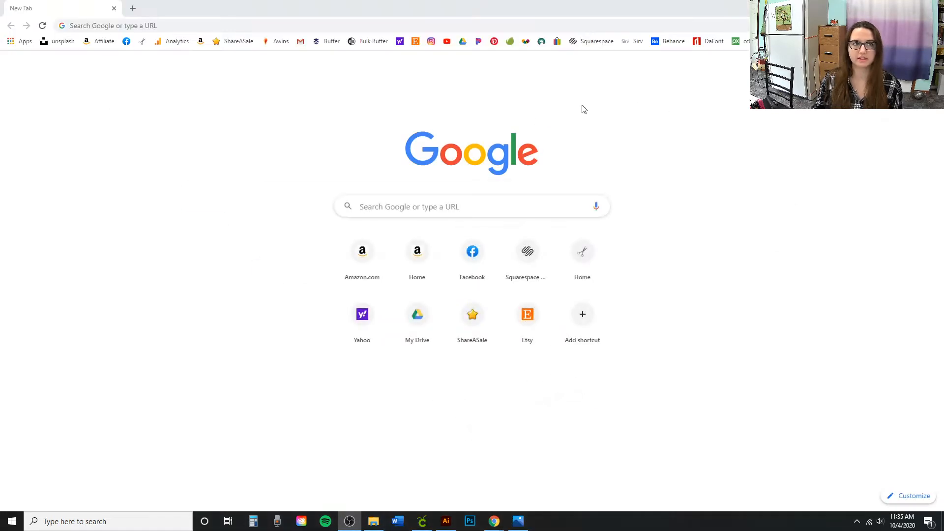
# - Go to dafont.com and open the site's home page
pyautogui.click(129, 24)
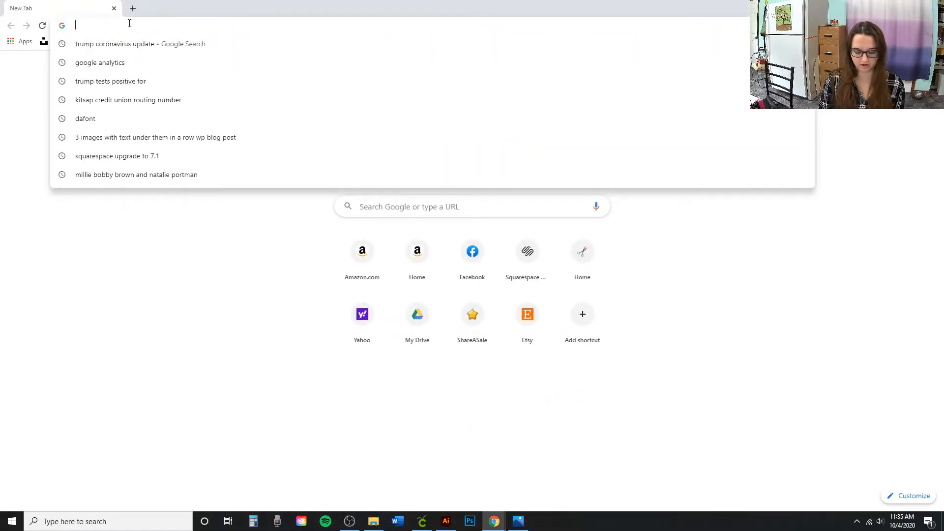
pyautogui.write('dafont.com')
pyautogui.press('Return')
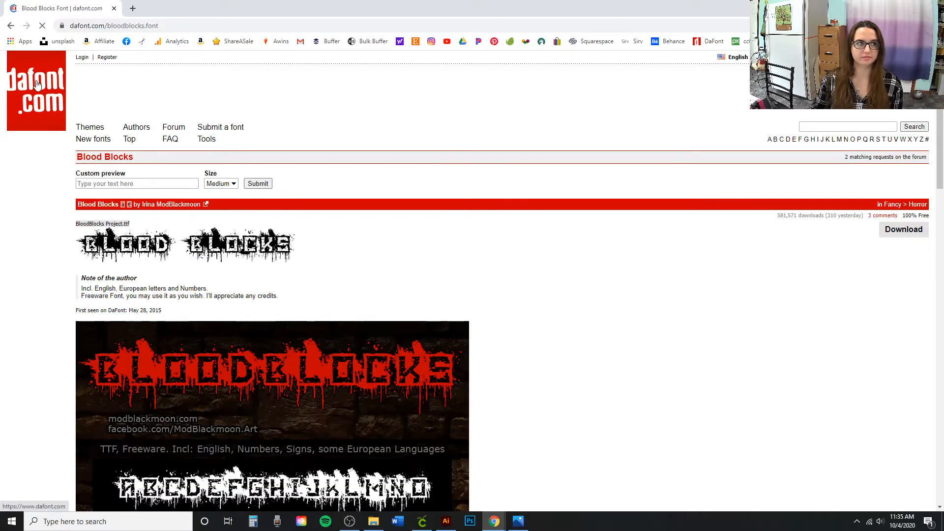
pyautogui.click(37, 84)
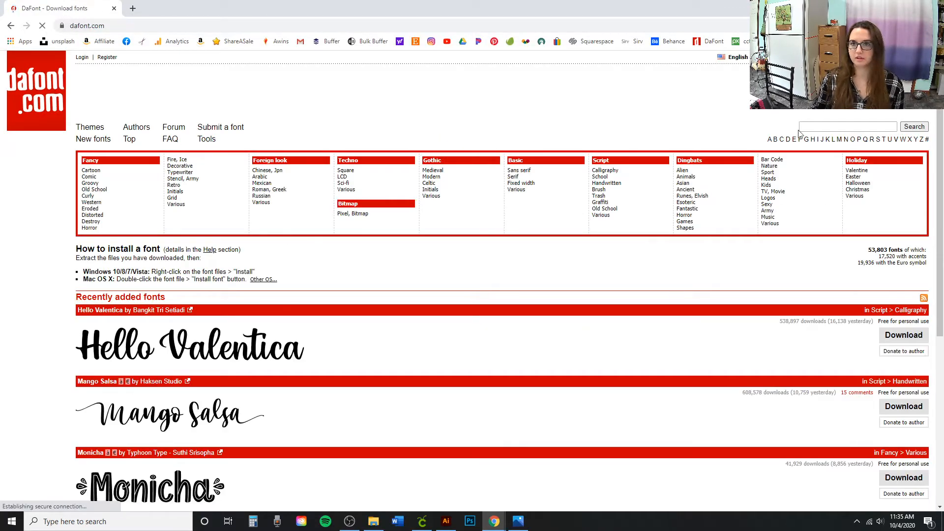
# - Search the font site for "phantom" and download the Phantom Fingers font
pyautogui.click(813, 127)
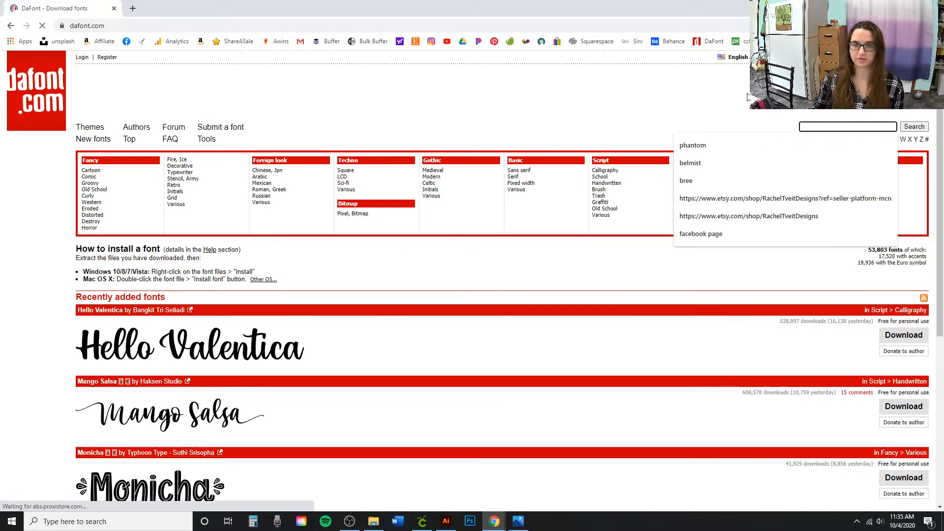
pyautogui.click(716, 145)
pyautogui.click(913, 127)
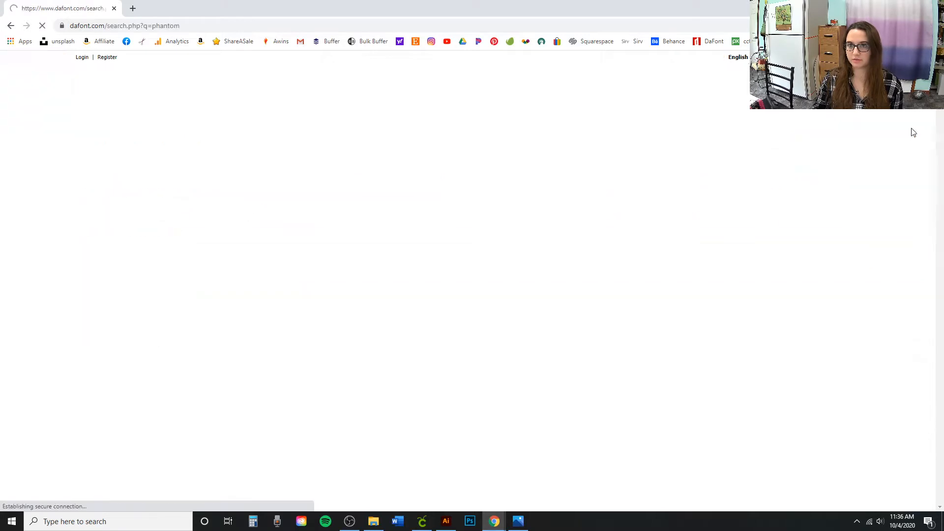
pyautogui.scroll(-12, 569, 231)
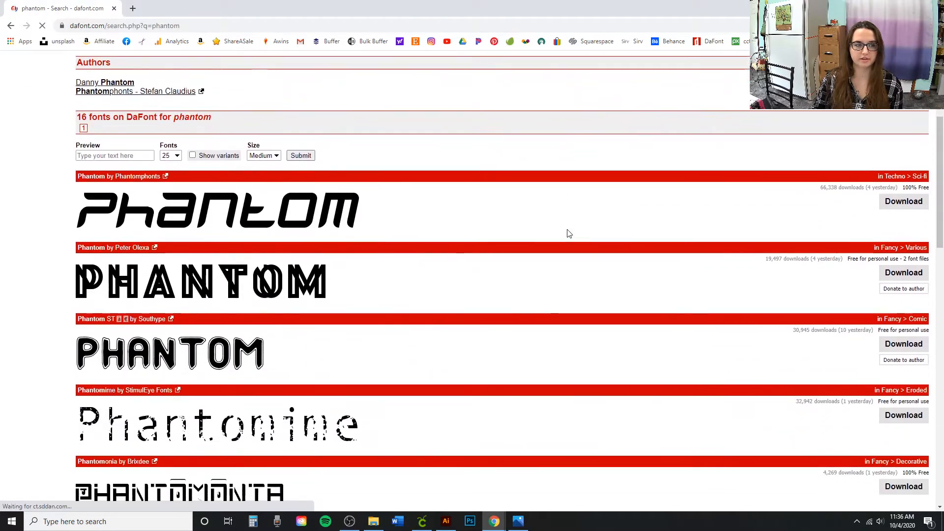
pyautogui.scroll(-5, 569, 234)
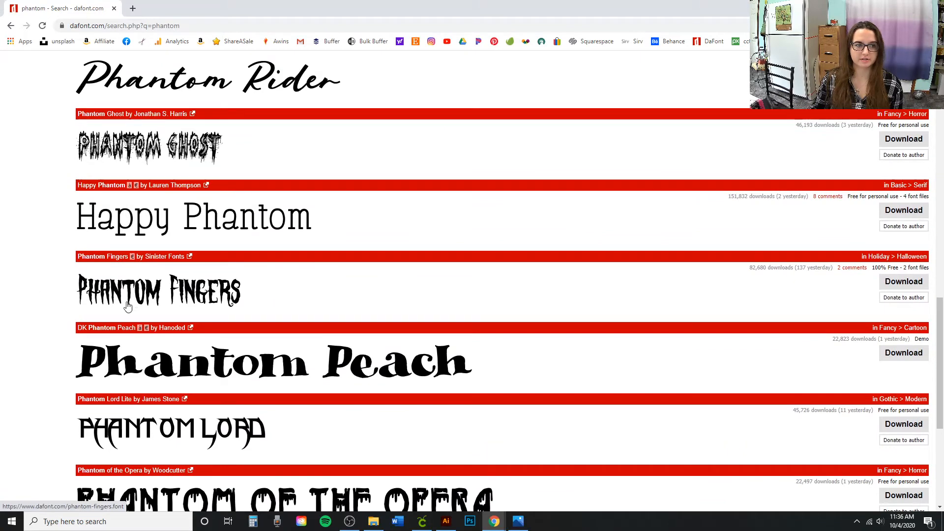
pyautogui.click(891, 285)
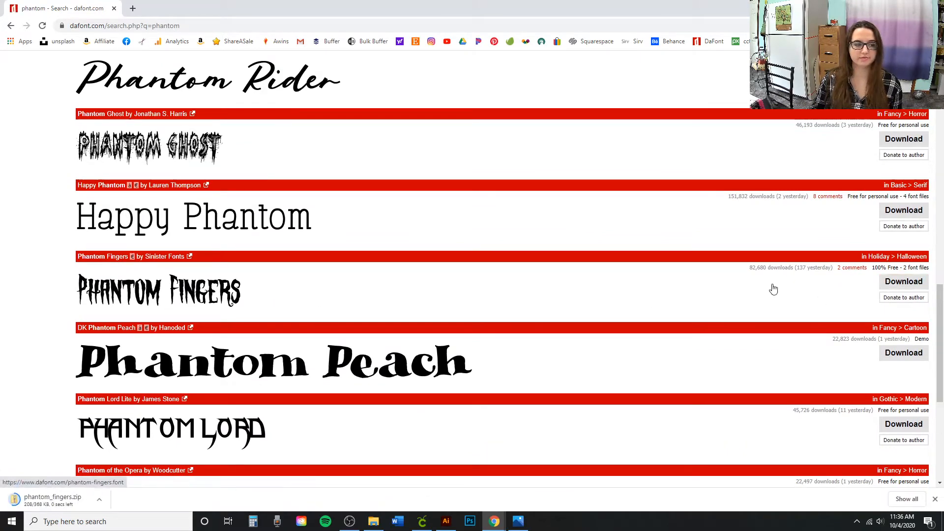
# - Open the downloaded phantom_fingers.zip and try to install the TrueType Phantom Fingers font, declining to replace the existing copy
pyautogui.click(49, 499)
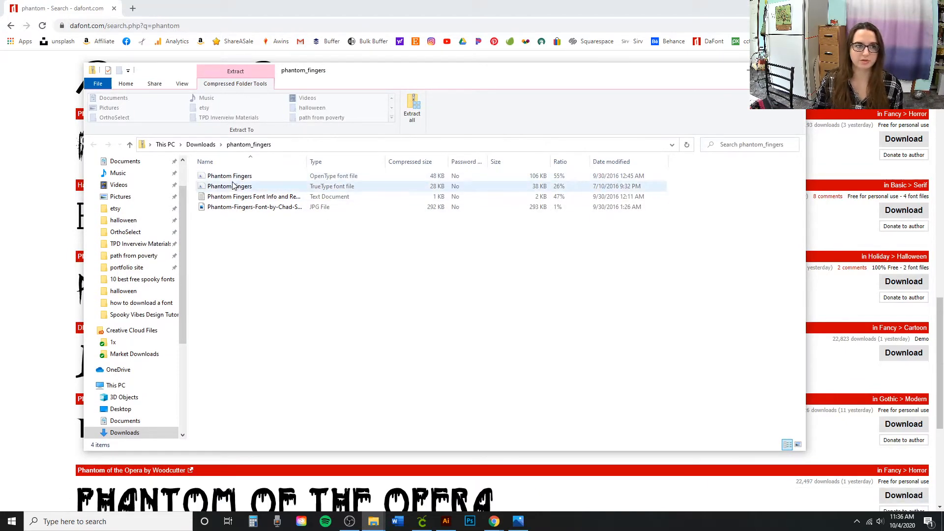
pyautogui.click(231, 188)
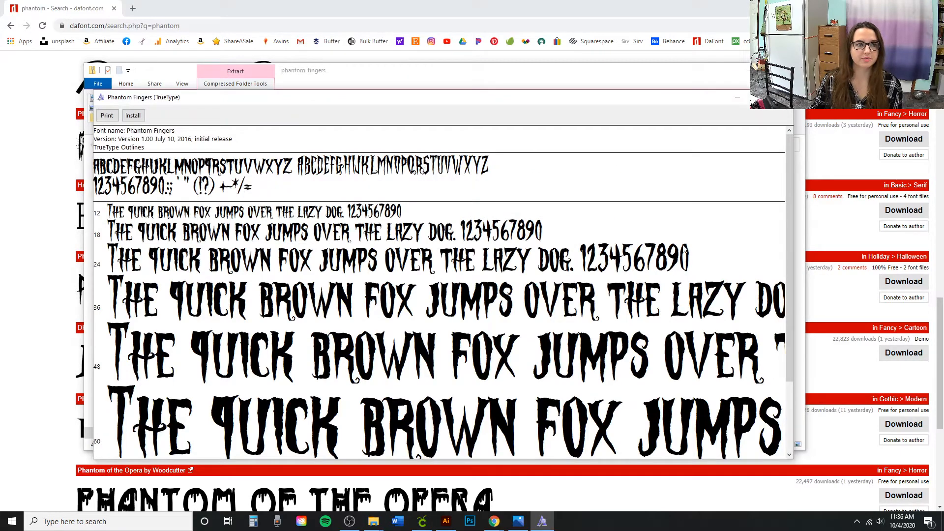
pyautogui.moveTo(791, 175)
pyautogui.mouseDown()
pyautogui.moveTo(803, 263)
pyautogui.moveTo(791, 169)
pyautogui.mouseUp()
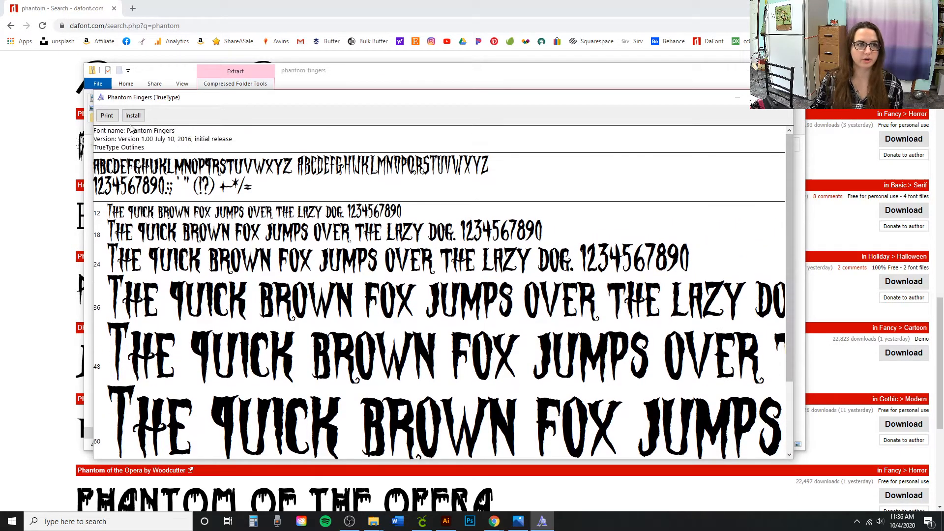
pyautogui.click(132, 115)
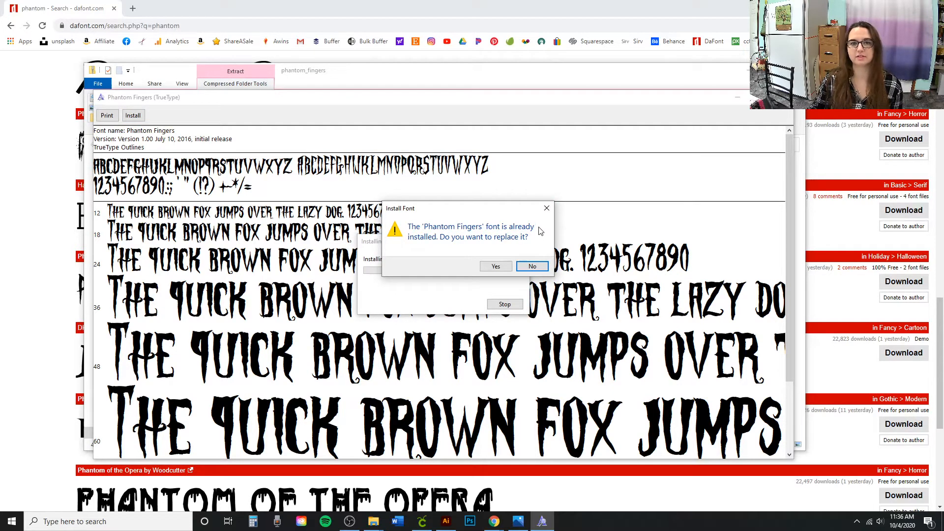
pyautogui.click(526, 268)
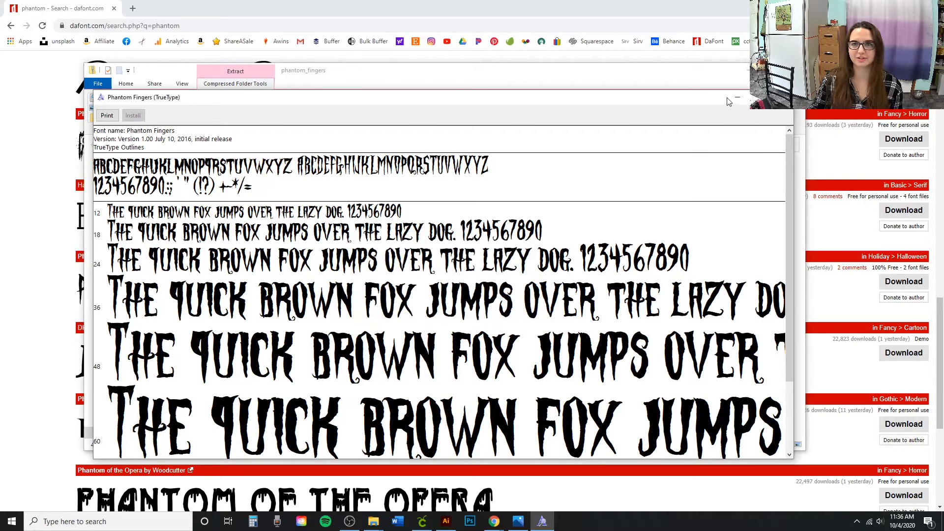
pyautogui.click(782, 97)
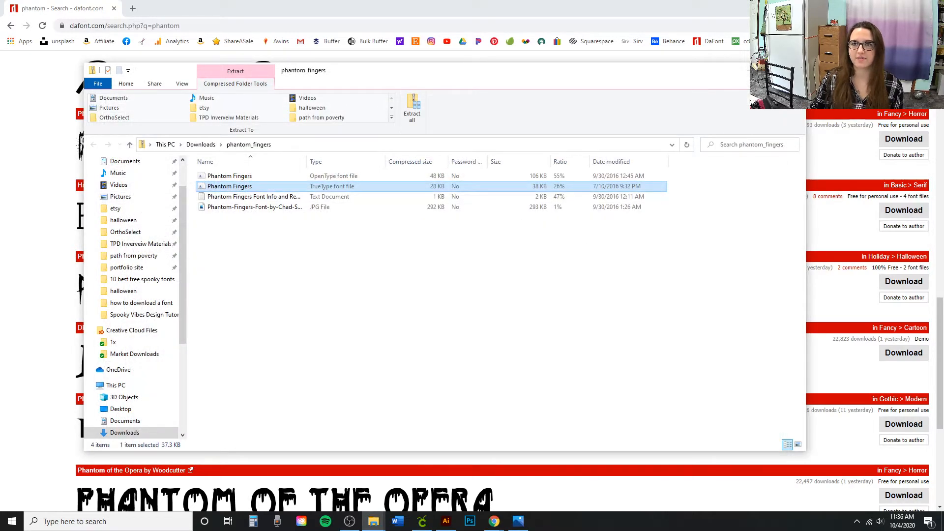
pyautogui.click(750, 70)
# - Switch to Cricut Design Space and add a text object reading "Spooky Vibes", with each word on its own line
pyautogui.click(892, 8)
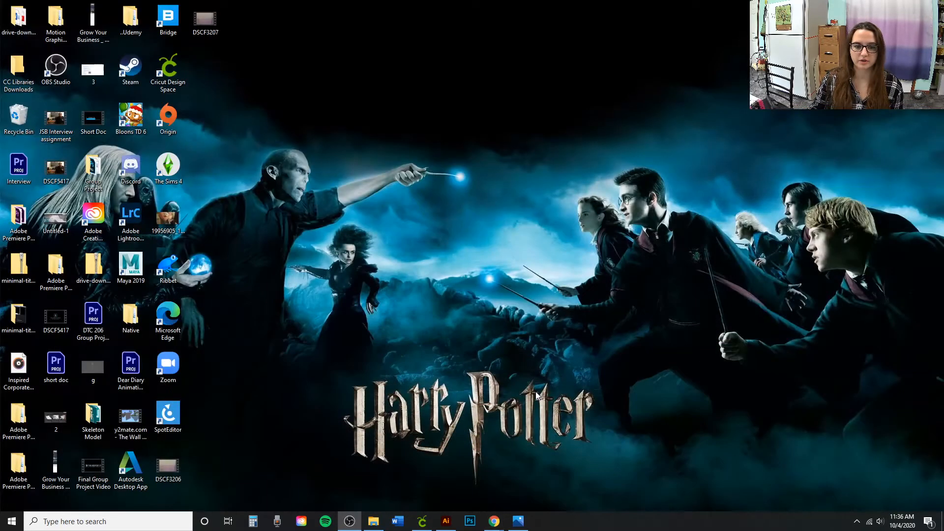
pyautogui.click(423, 522)
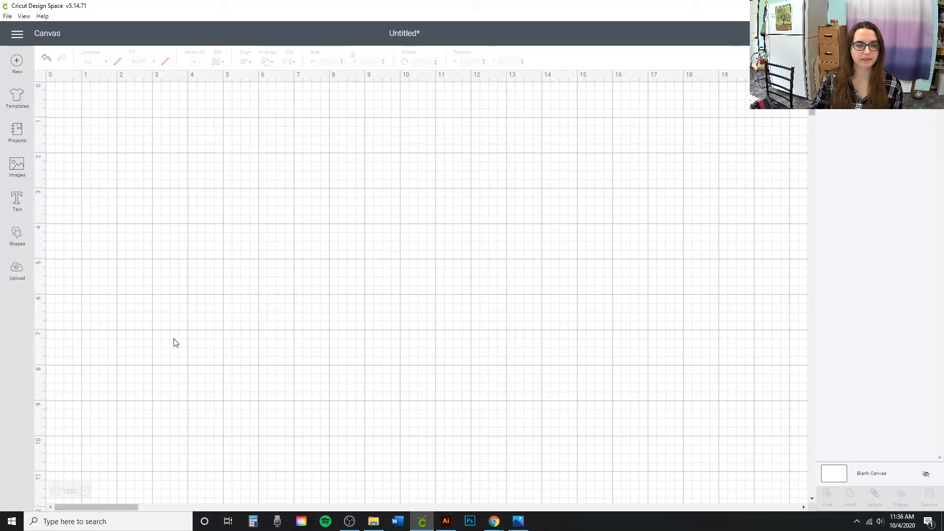
pyautogui.click(17, 202)
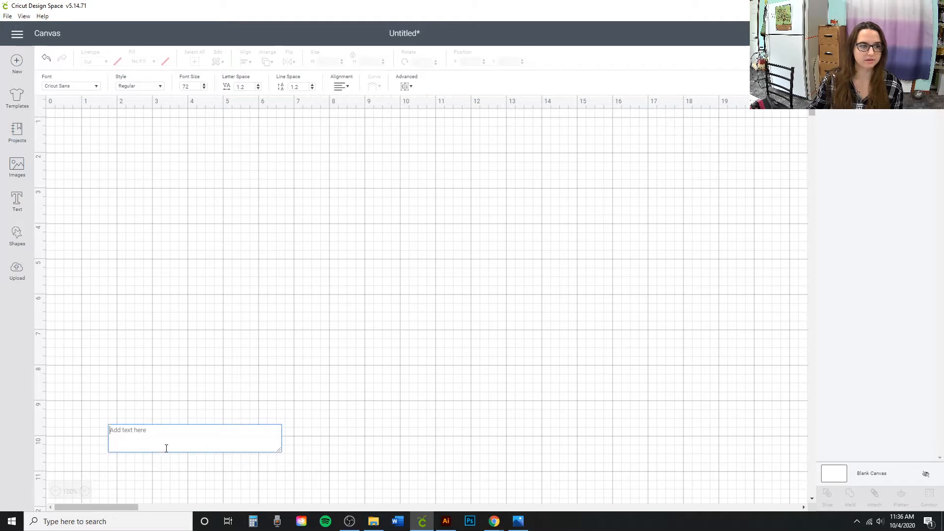
pyautogui.write('S')
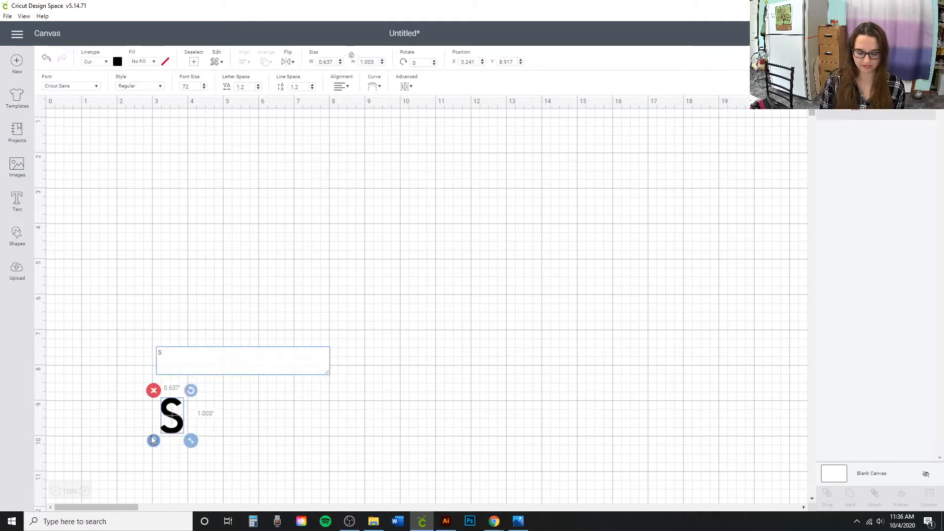
pyautogui.write('pooky')
pyautogui.press('Return')
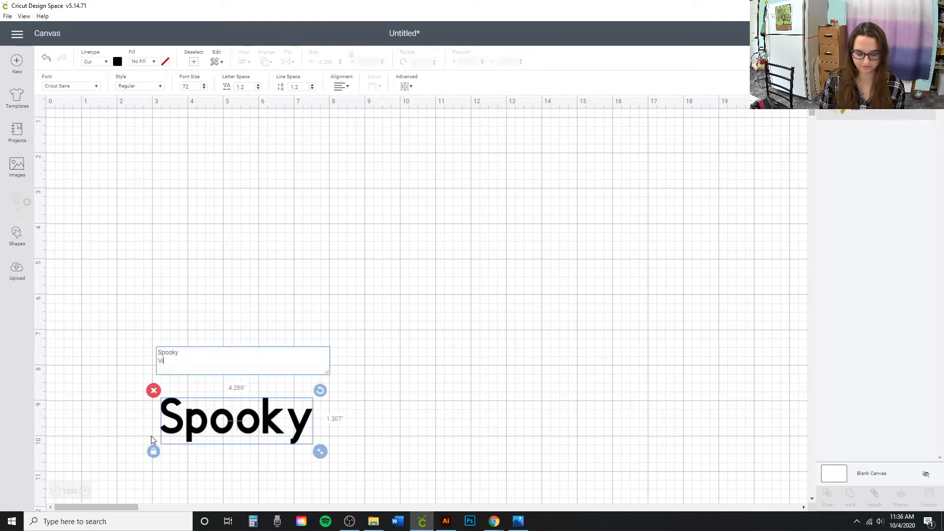
pyautogui.write('Vibes')
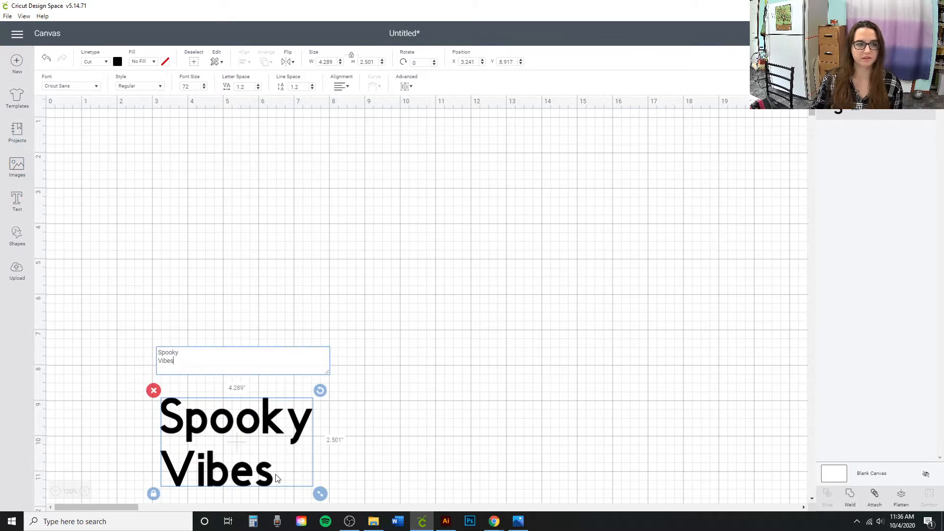
# - Find the Phantom Fingers font by searching for "Phan" and apply it to the Spooky Vibes text
pyautogui.moveTo(184, 361); pyautogui.dragTo(153, 351)
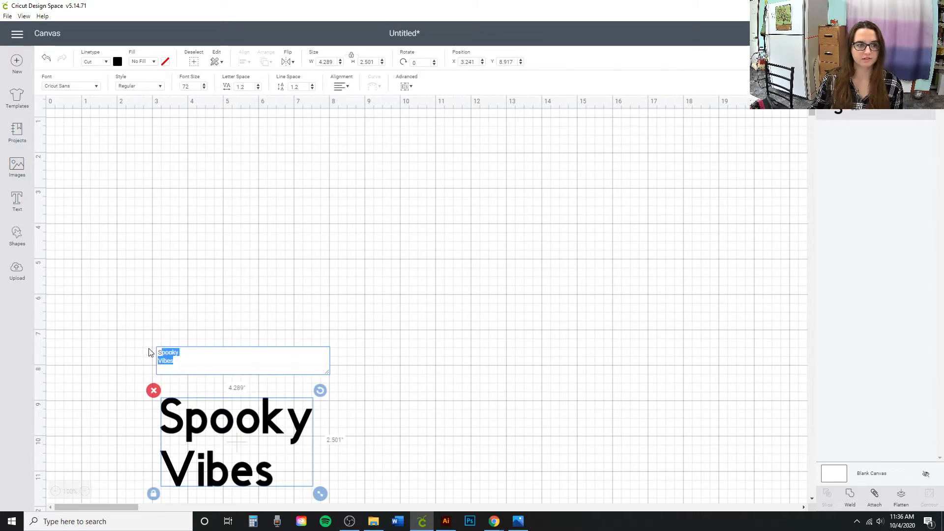
pyautogui.doubleClick(171, 361)
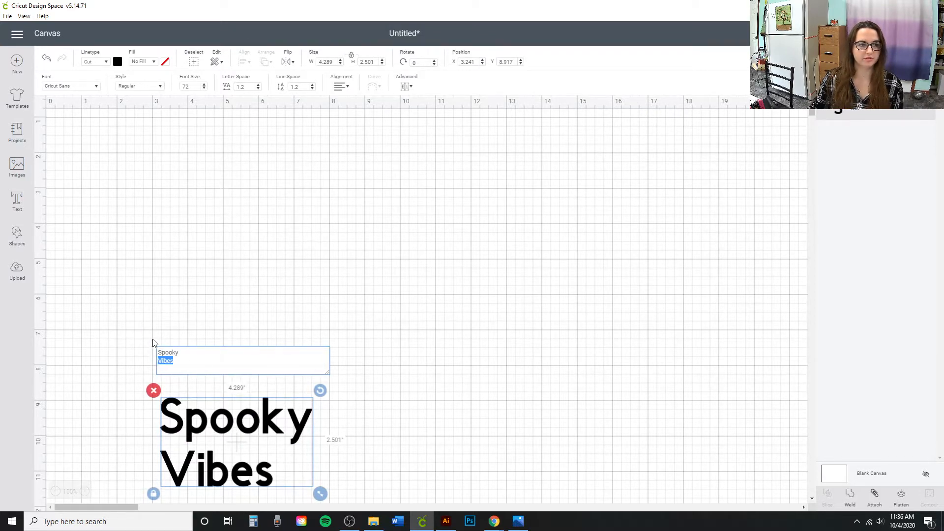
pyautogui.hotkey('ctrl', 'a')
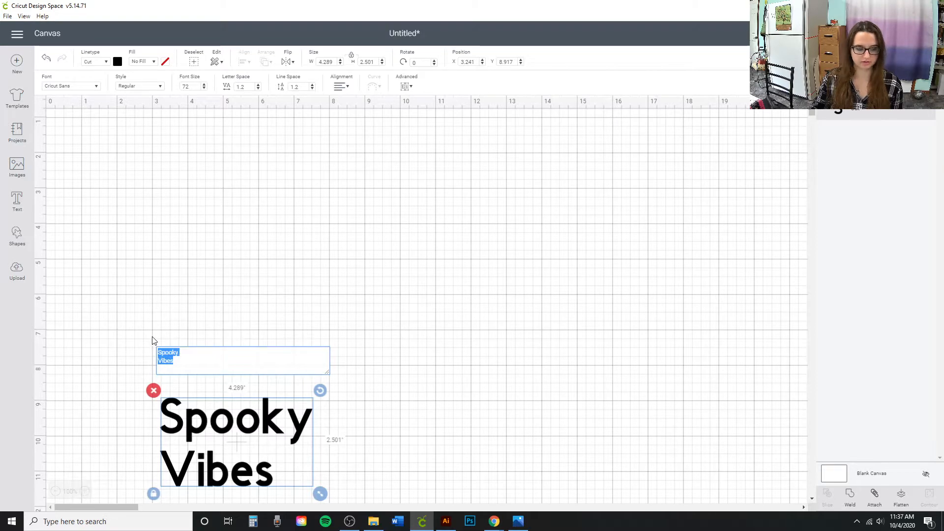
pyautogui.click(78, 87)
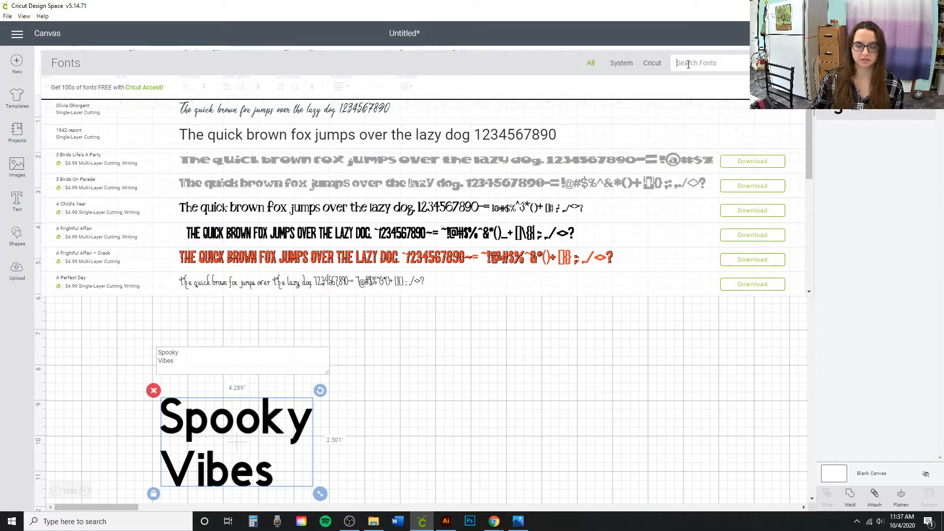
pyautogui.write('Phan')
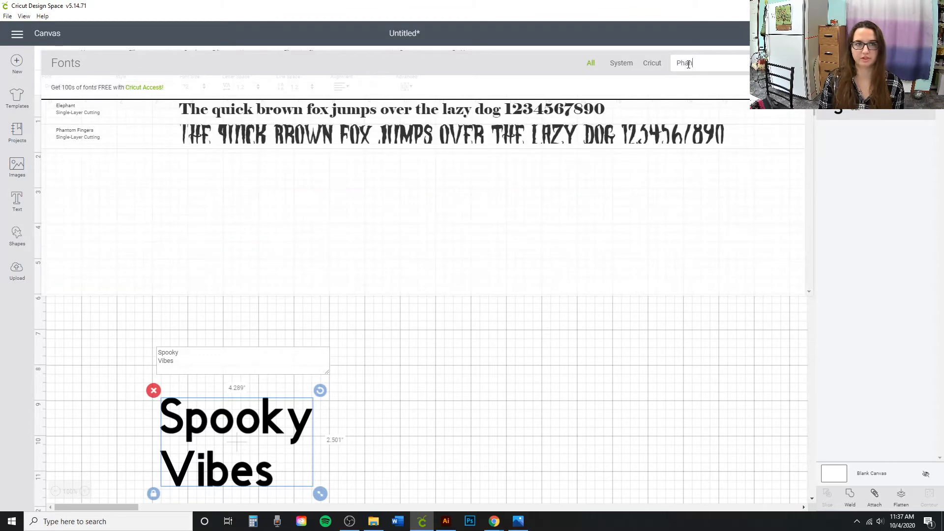
pyautogui.click(631, 136)
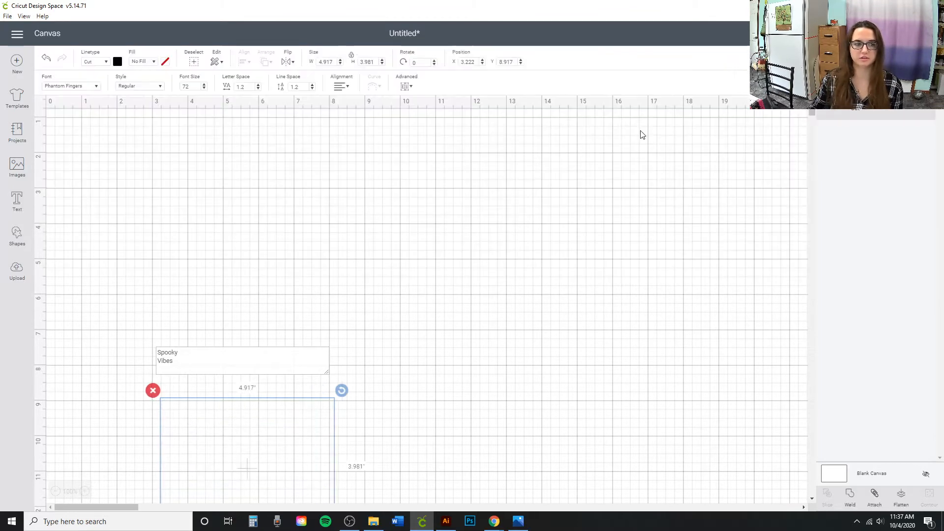
# - Move the Spooky Vibes text to the upper middle of the canvas and enlarge it to about 6.1 by 5 inches
pyautogui.moveTo(224, 437); pyautogui.dragTo(322, 243)
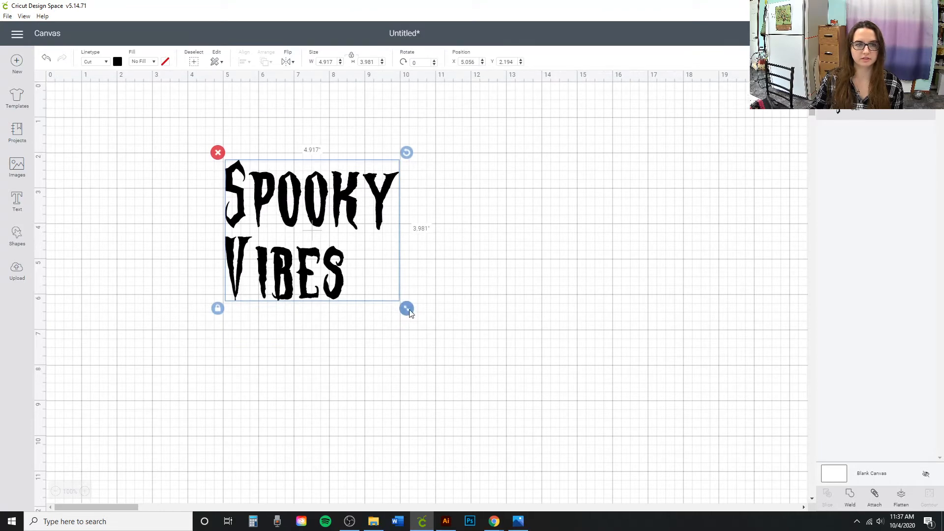
pyautogui.moveTo(406, 308); pyautogui.dragTo(449, 343)
pyautogui.moveTo(369, 305); pyautogui.dragTo(403, 328)
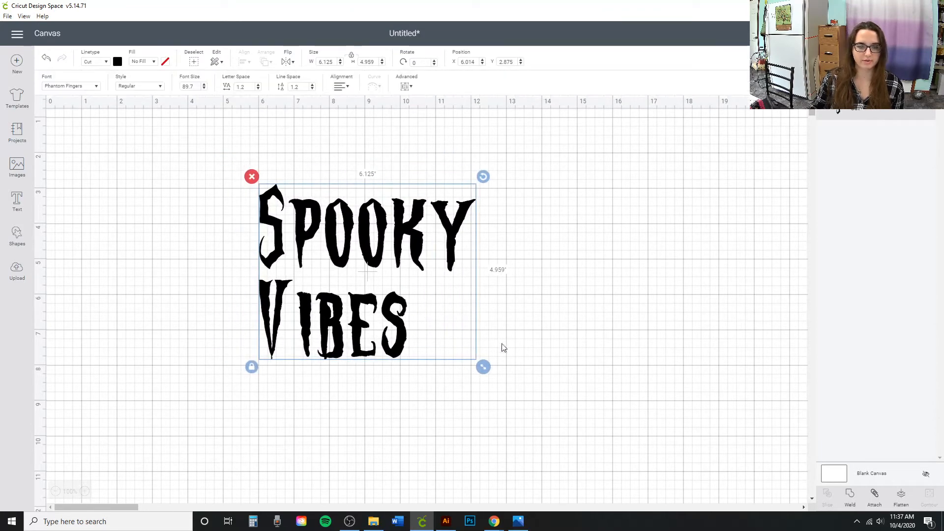
# - Switch to the Chrome window showing the dafont search and open craftingspree.com in a new tab
pyautogui.moveTo(489, 518)
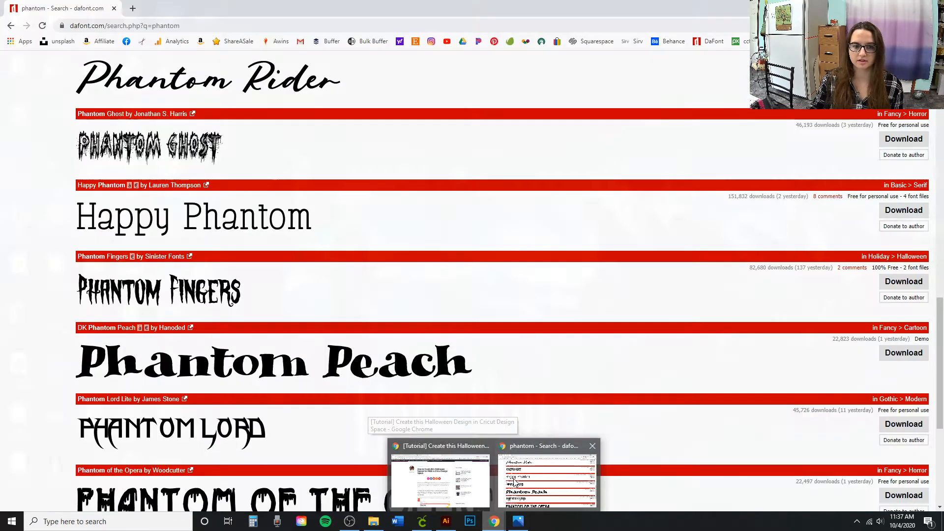
pyautogui.click(547, 480)
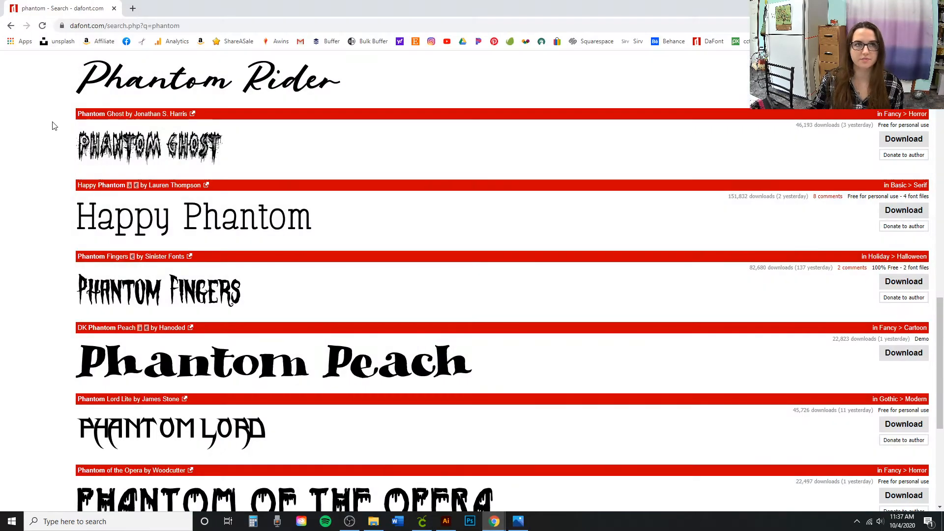
pyautogui.click(132, 8)
pyautogui.click(141, 41)
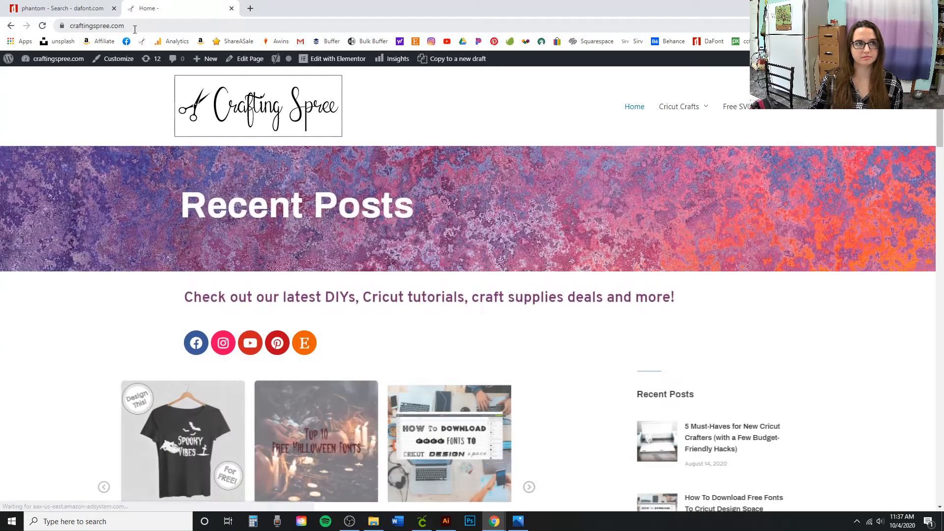
# - Open the post on creating this Halloween design for free in Cricut Design Space and go to its SVG downloads
pyautogui.scroll(-3, 551, 195)
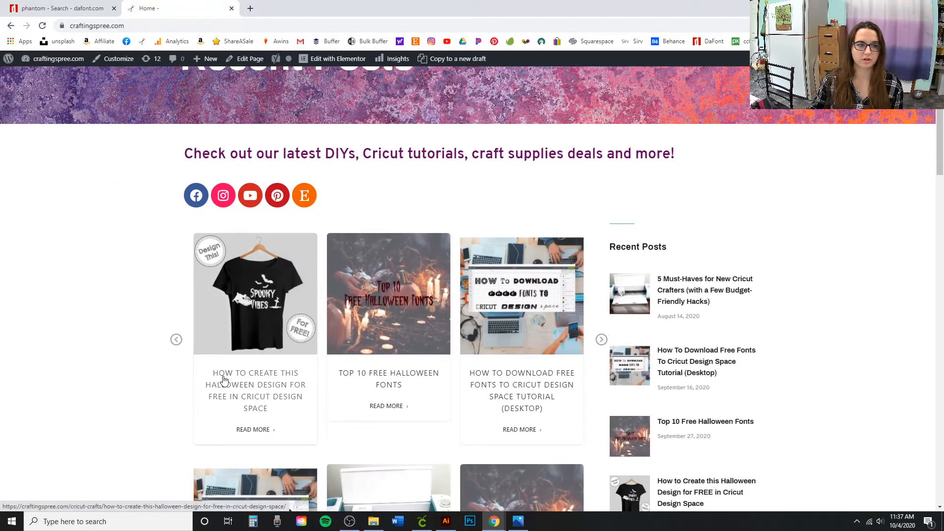
pyautogui.click(260, 379)
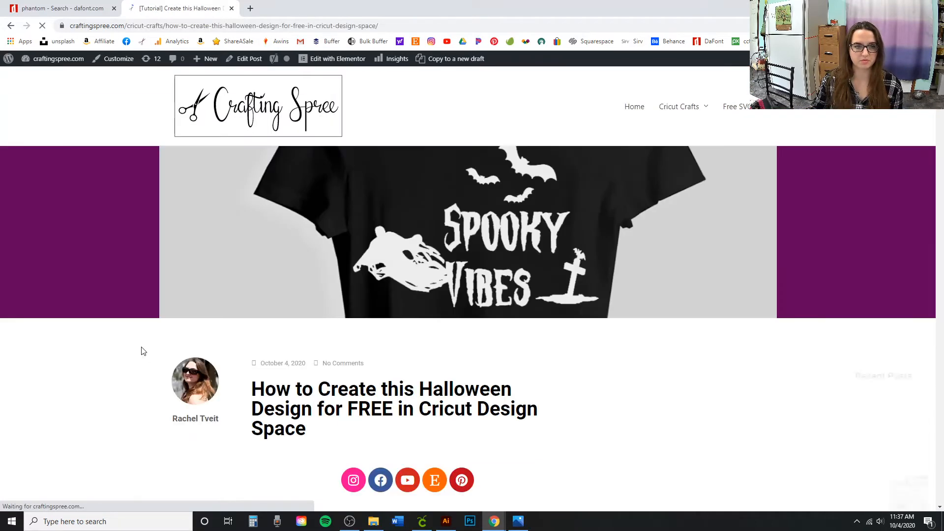
pyautogui.scroll(-9, 112, 334)
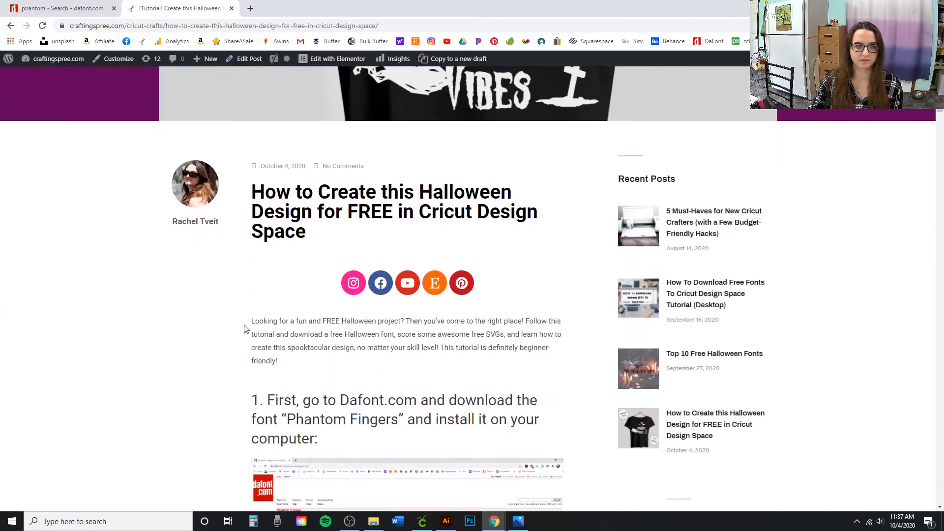
pyautogui.scroll(-6, 233, 312)
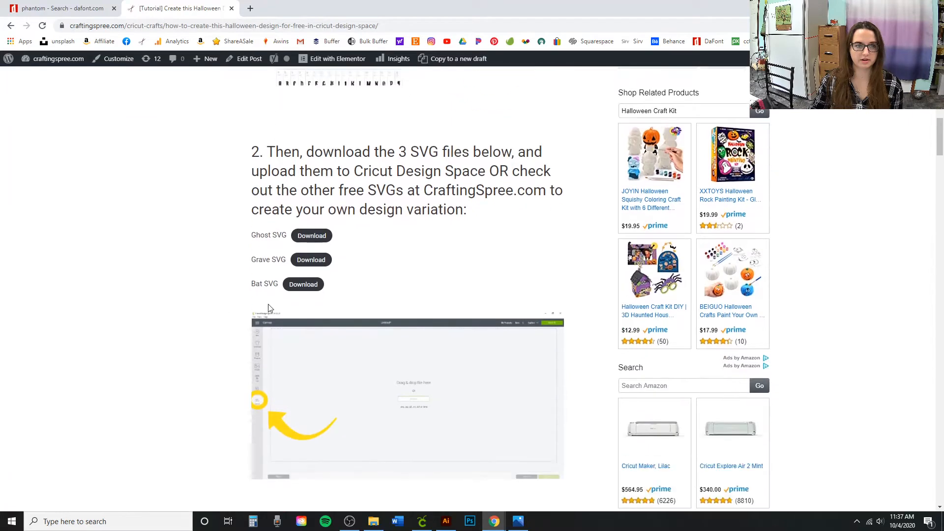
# - Download the Ghost, Grave and Bat SVG files from the tutorial post
pyautogui.click(310, 236)
pyautogui.click(311, 260)
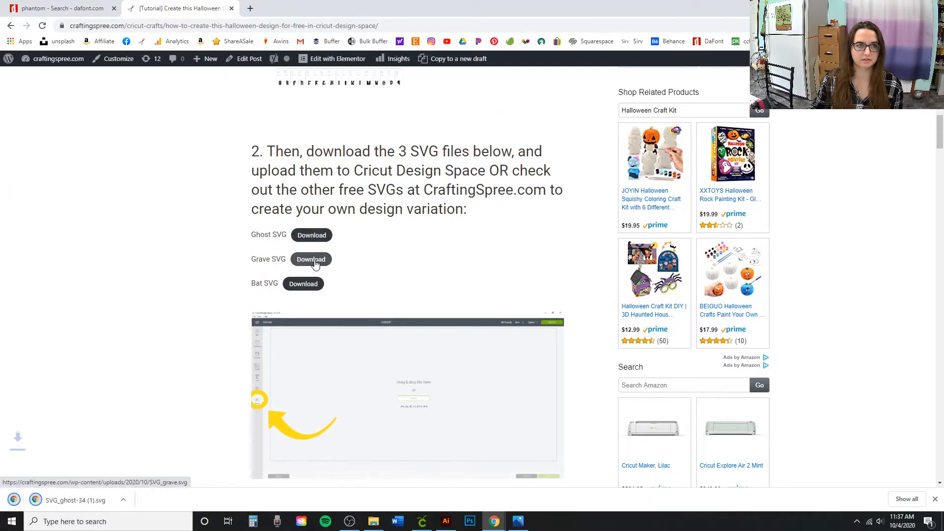
pyautogui.click(305, 282)
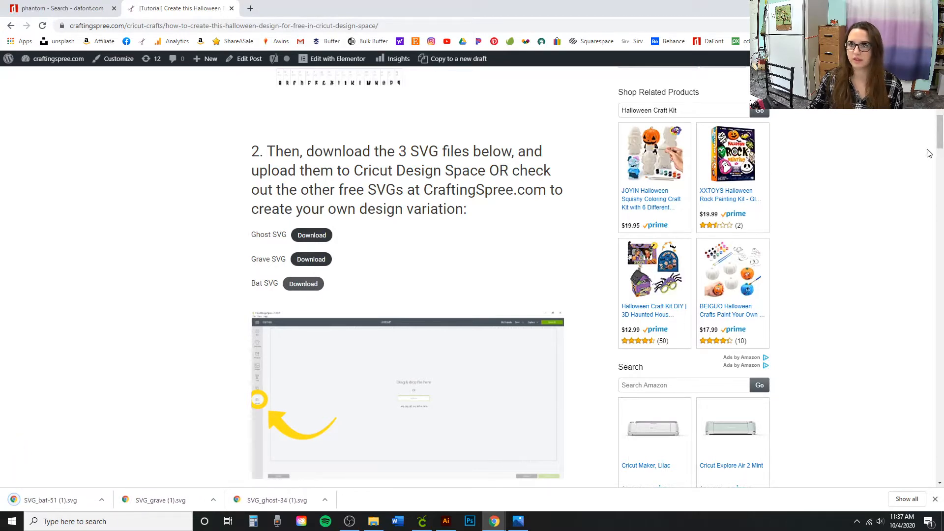
# - Open the site's Free SVGs page and look through what it offers for other design variations
pyautogui.moveTo(938, 147); pyautogui.dragTo(941, 99)
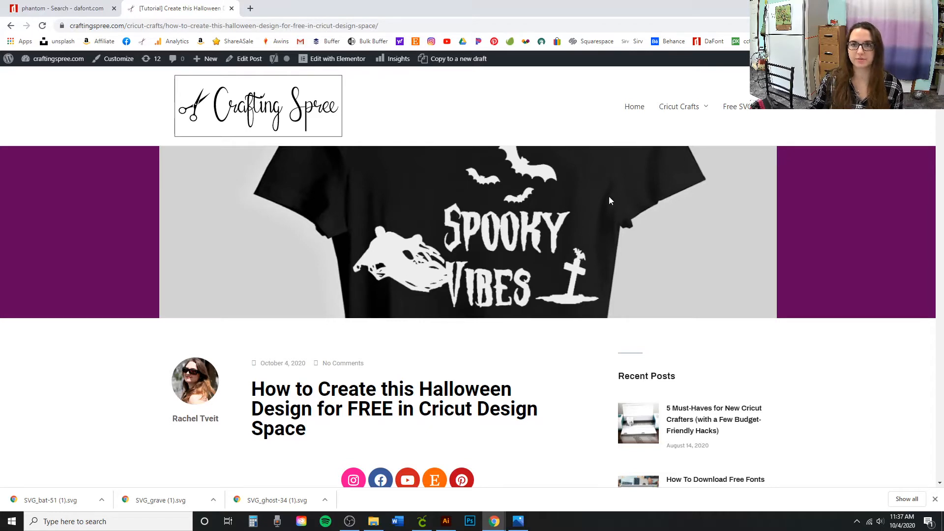
pyautogui.click(749, 112)
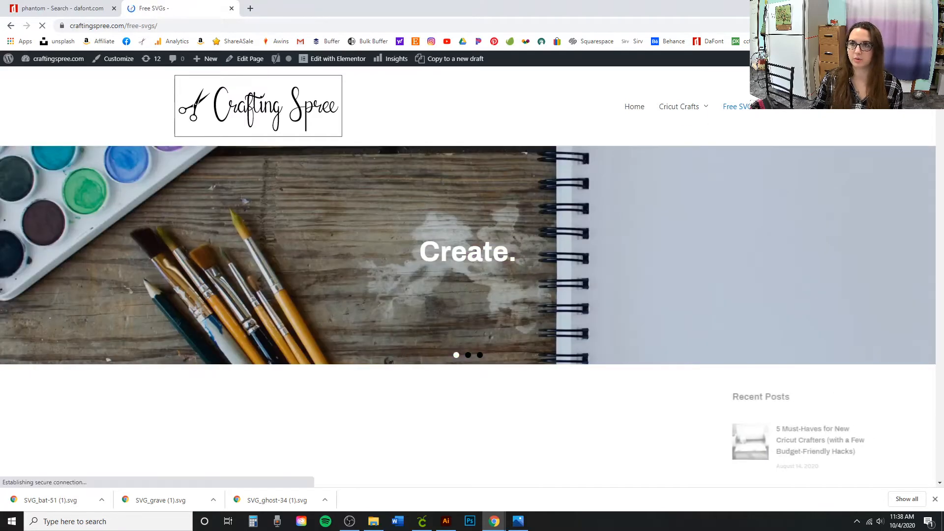
pyautogui.scroll(-6, 467, 275)
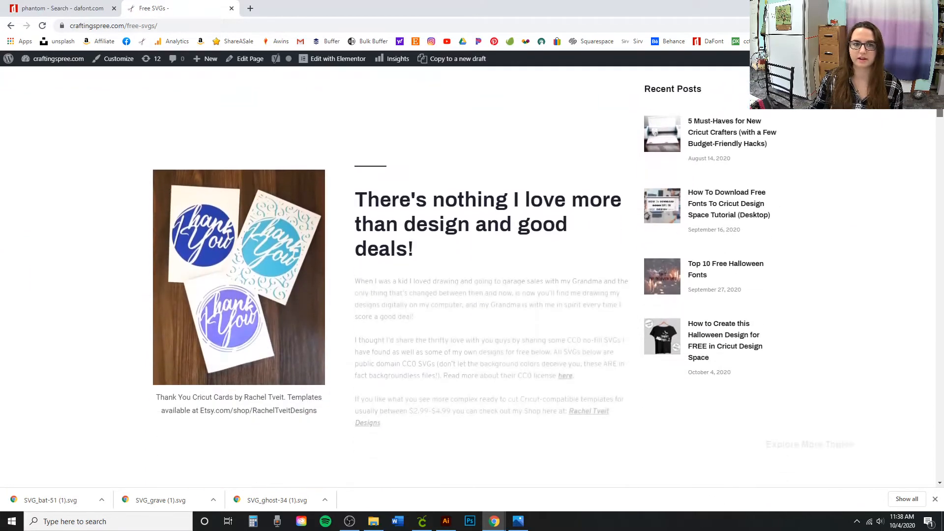
pyautogui.moveTo(939, 98); pyautogui.dragTo(938, 152)
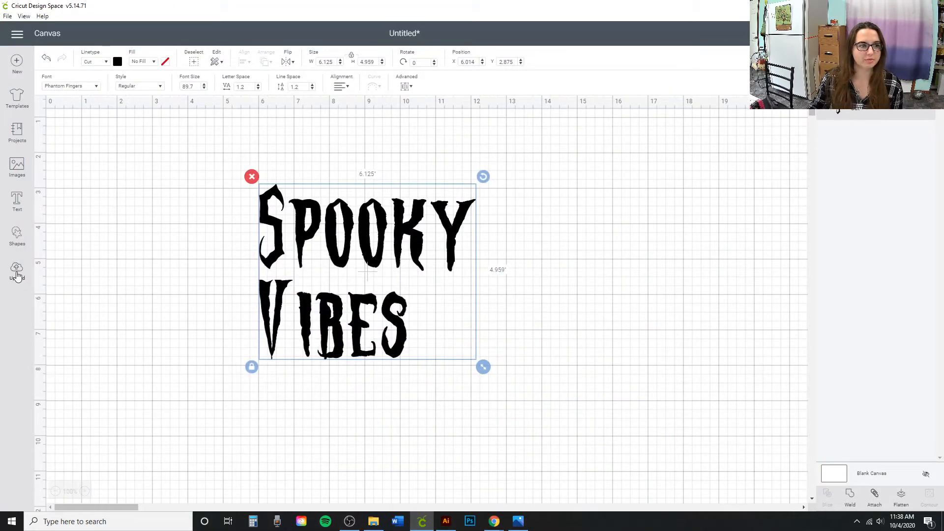
# - Switch to Cricut Design Space and upload the downloaded bat SVG from File Explorer, saving it to the uploaded images
pyautogui.click(17, 271)
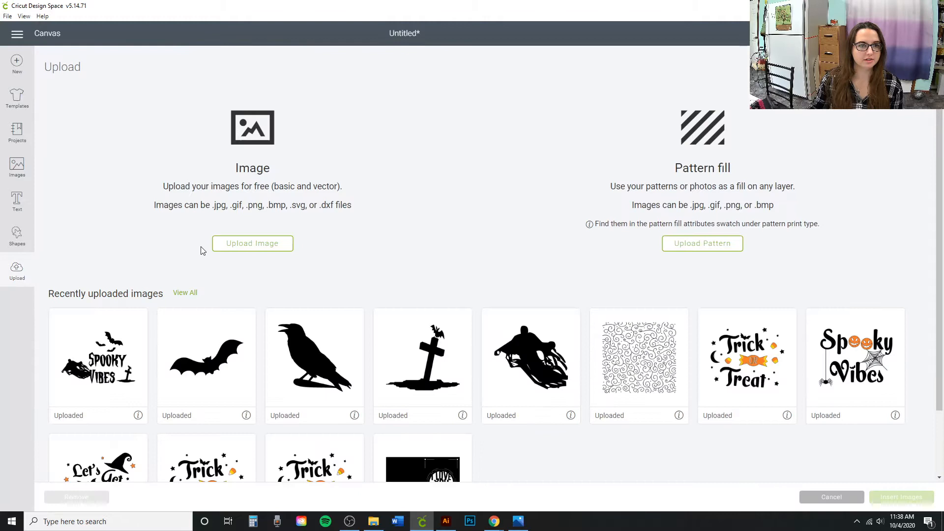
pyautogui.click(245, 251)
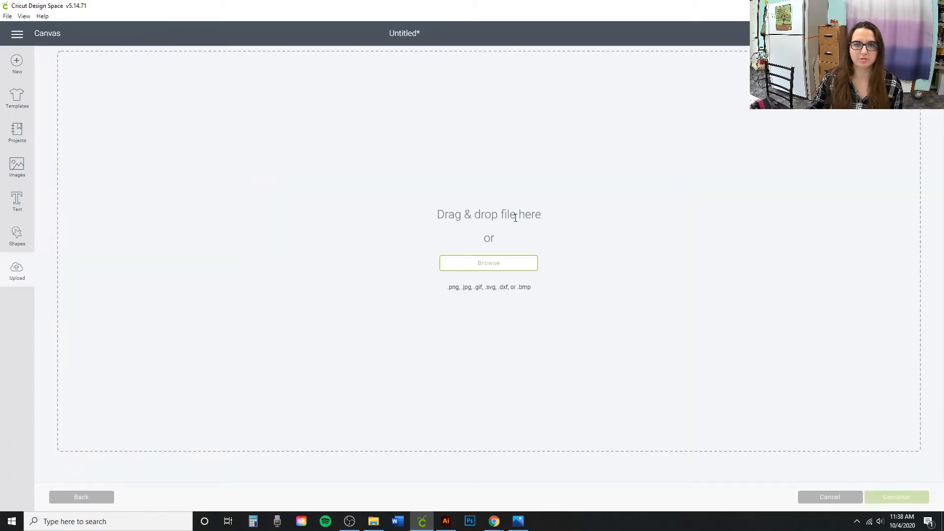
pyautogui.click(374, 524)
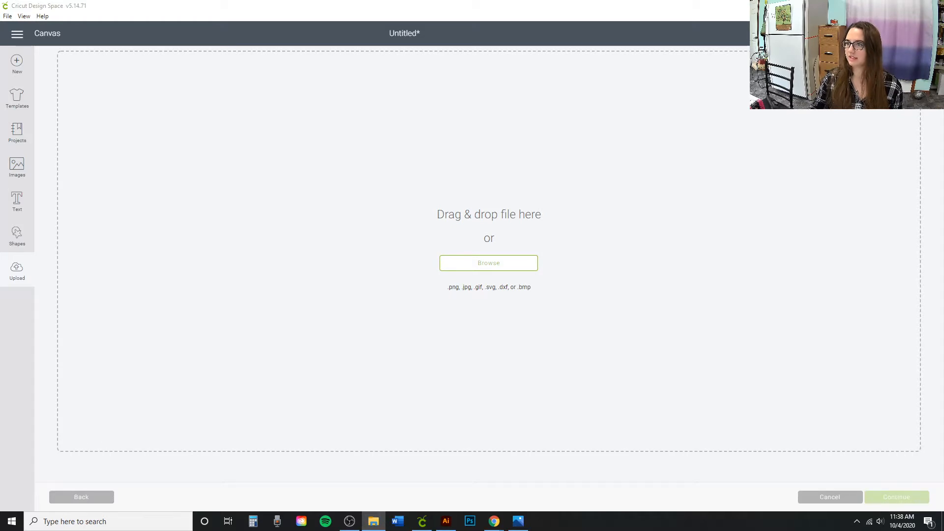
pyautogui.moveTo(941, 295); pyautogui.dragTo(492, 285)
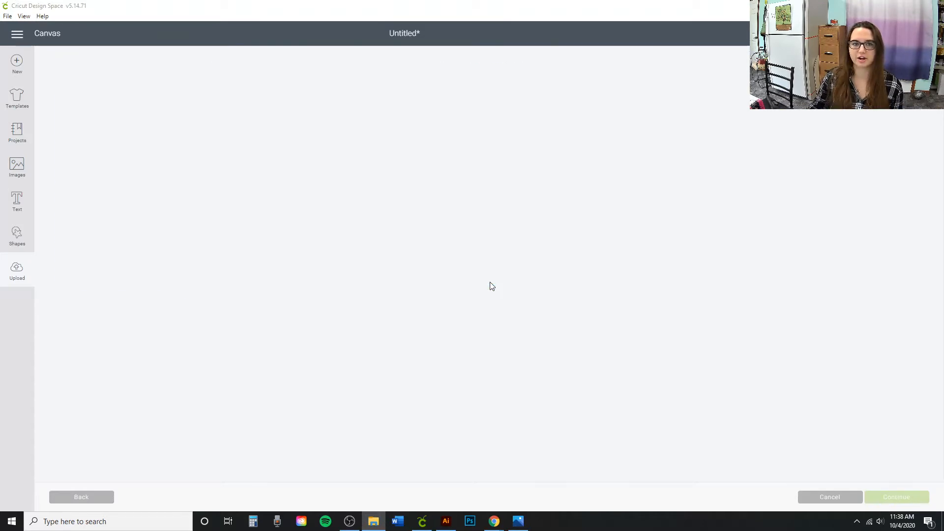
pyautogui.click(884, 495)
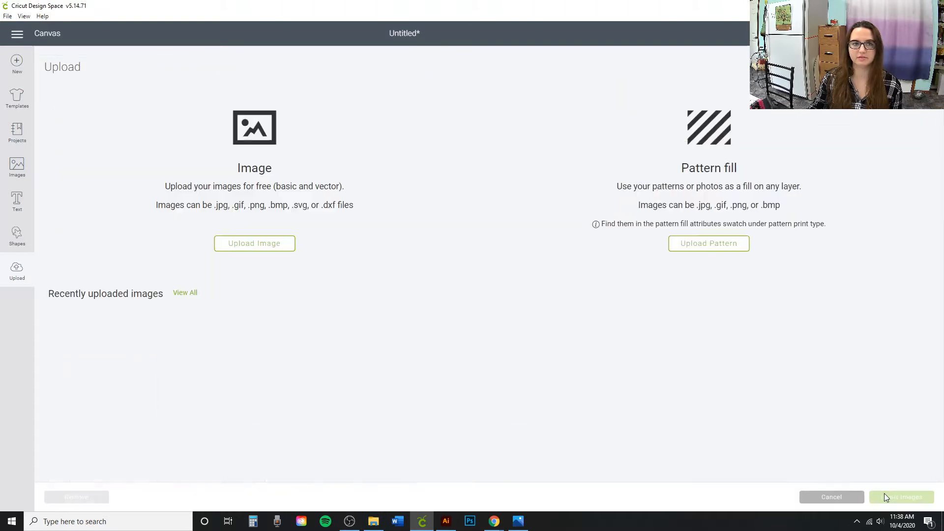
# - Upload the grave SVG as a new image and save it as SVG_grave (1)
pyautogui.click(276, 247)
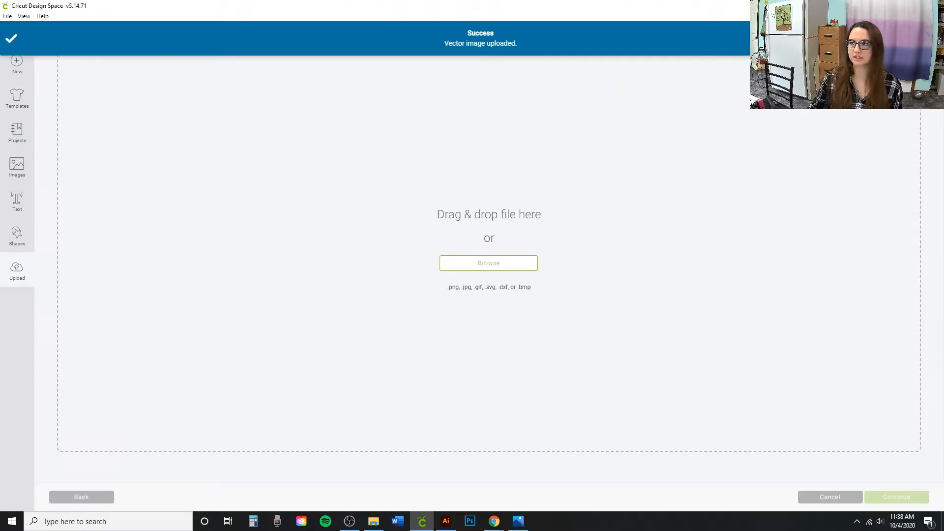
pyautogui.moveTo(942, 275); pyautogui.dragTo(519, 274)
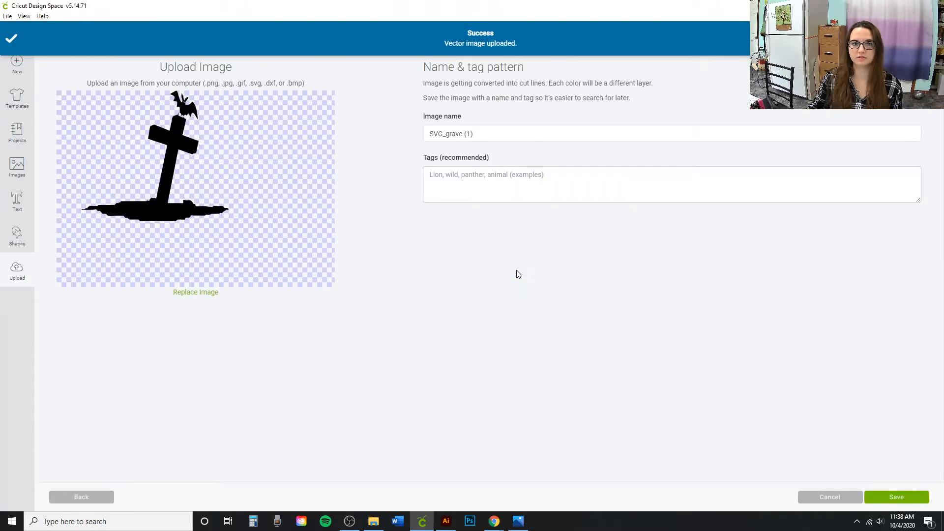
pyautogui.click(889, 497)
# - Upload the ghost SVG as a new image and save it as SVG_ghost-34 (1)
pyautogui.click(276, 245)
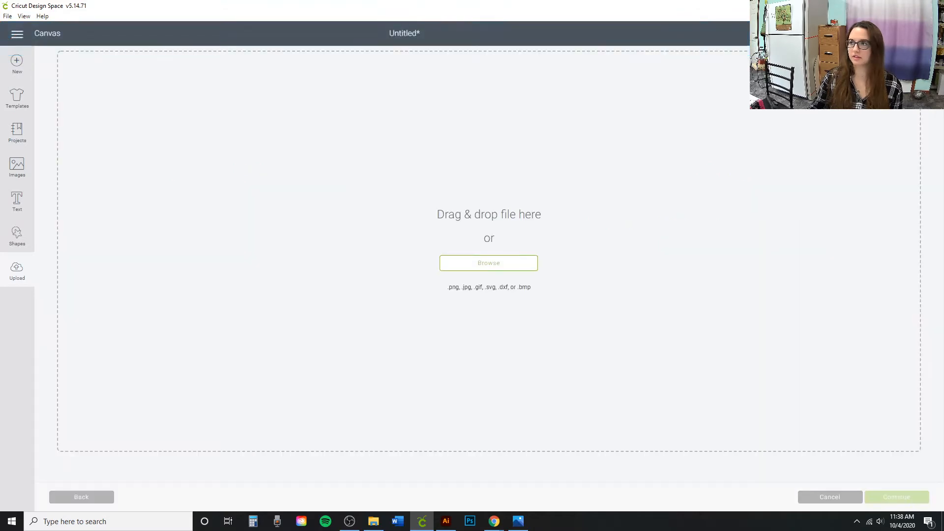
pyautogui.moveTo(942, 256); pyautogui.dragTo(490, 253)
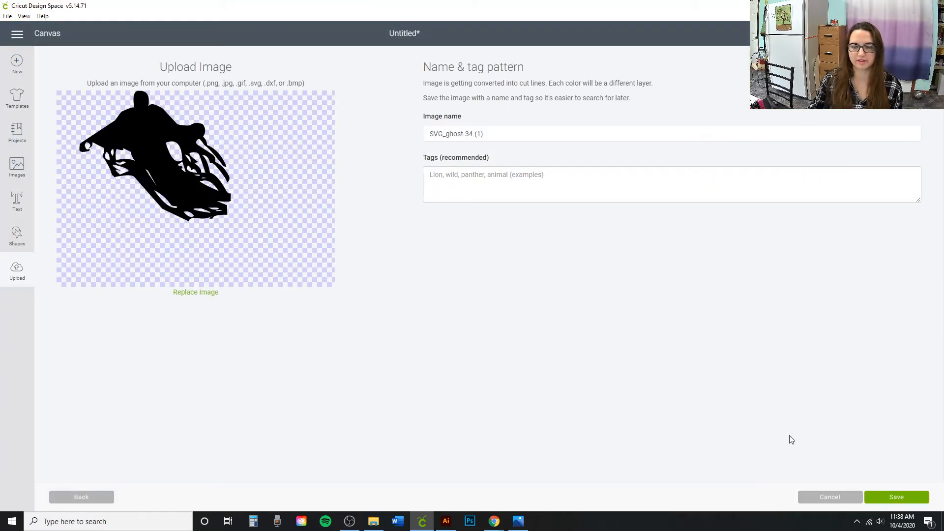
pyautogui.click(885, 500)
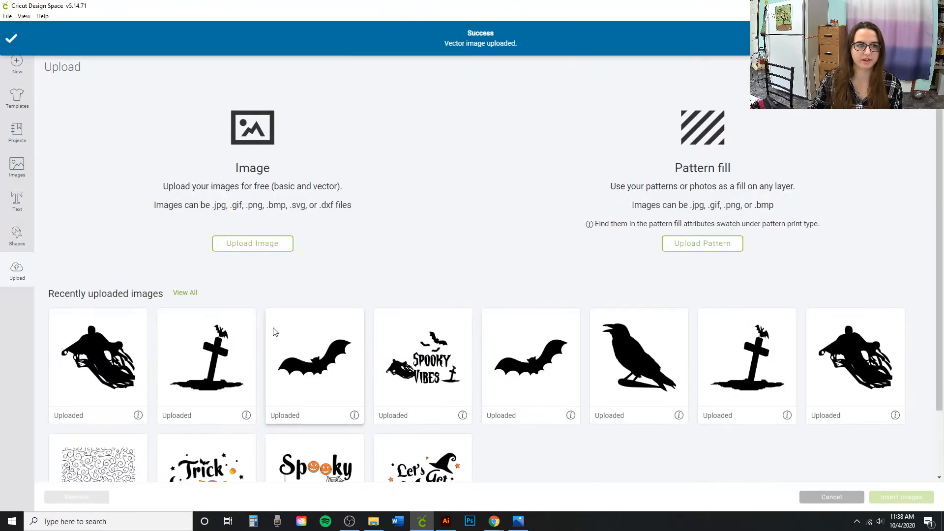
# - Insert the newly uploaded ghost, grave and bat images together onto the canvas
pyautogui.click(114, 364)
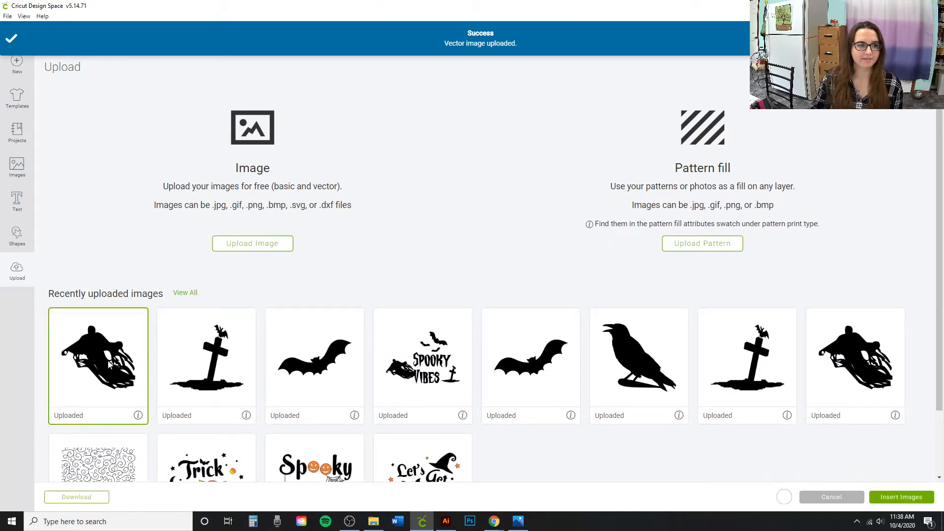
pyautogui.click(219, 377)
pyautogui.click(315, 364)
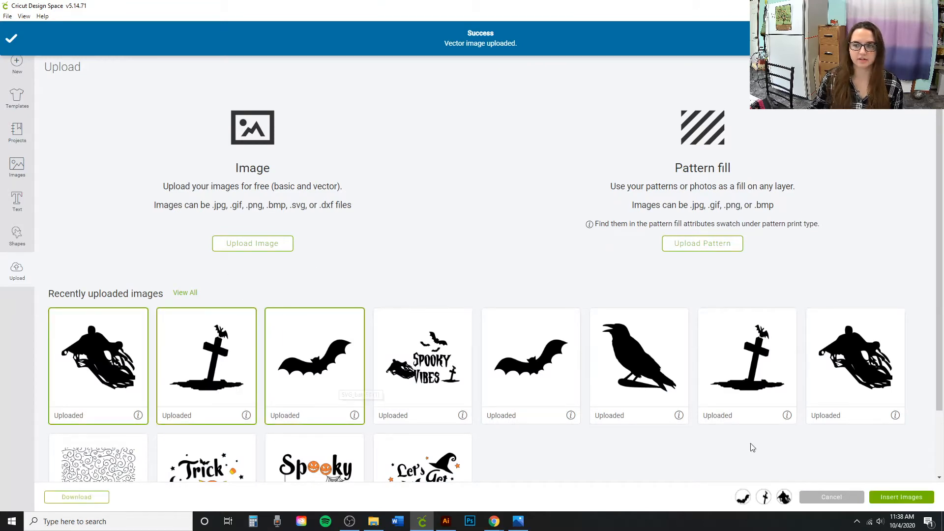
pyautogui.click(908, 499)
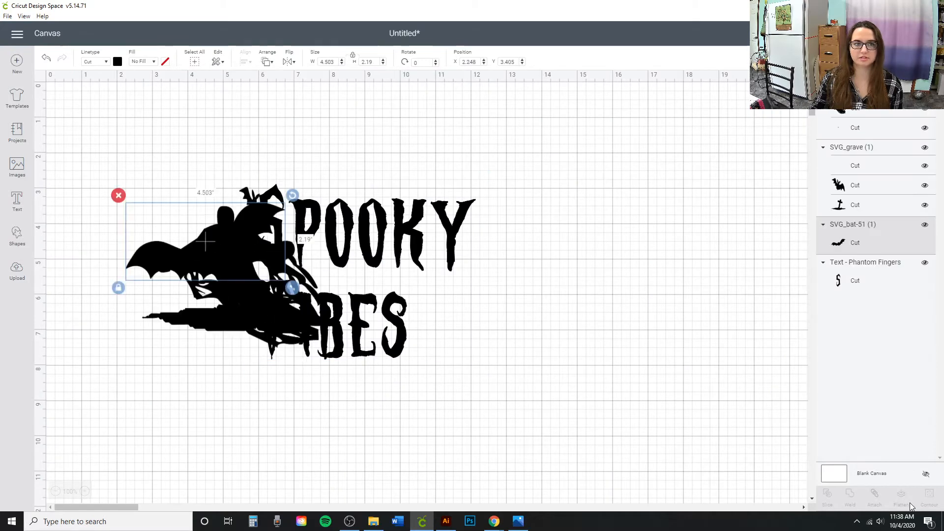
# - Spread out the overlapping images, with the ghost right of the text and the grave and bat below it
pyautogui.click(553, 372)
pyautogui.moveTo(230, 261); pyautogui.dragTo(554, 342)
pyautogui.moveTo(232, 308); pyautogui.dragTo(447, 473)
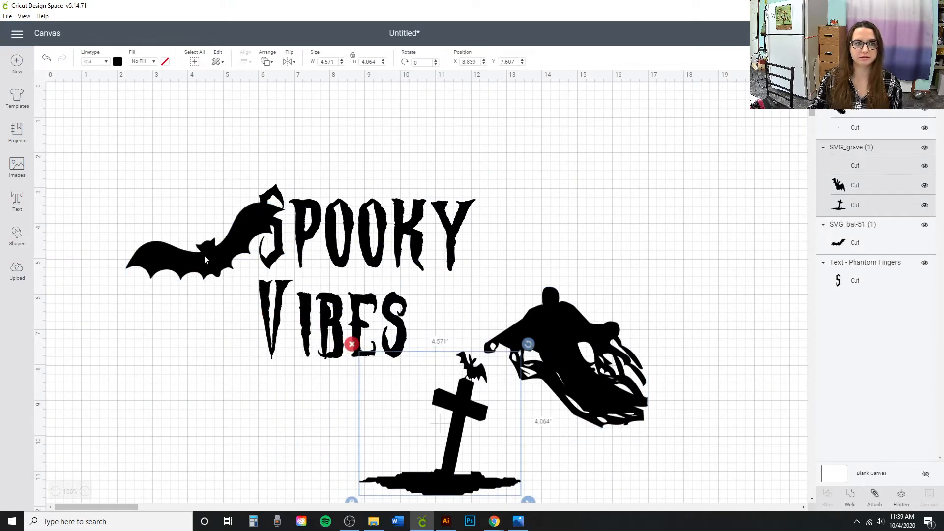
pyautogui.moveTo(205, 255); pyautogui.dragTo(233, 451)
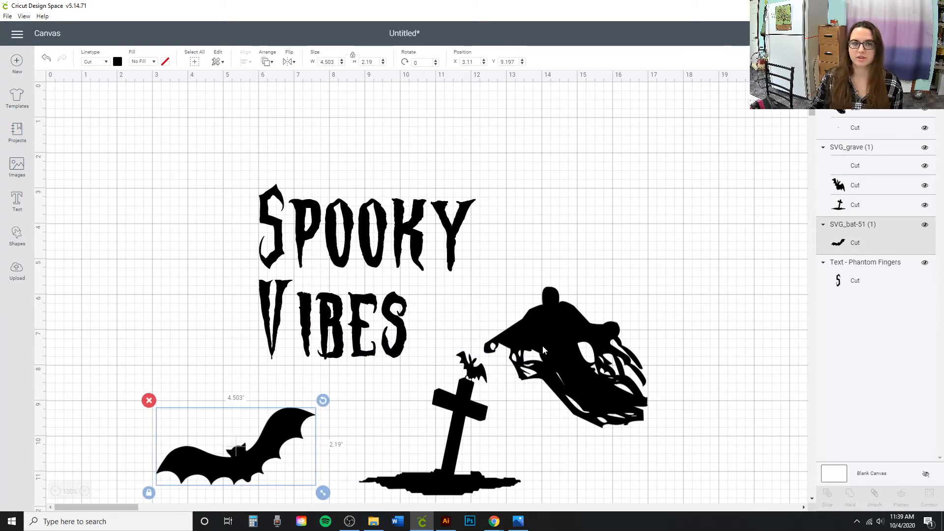
# - Move the ghost to the left of the Spooky Vibes text and shrink it to about 3.3 by 2.8 inches
pyautogui.moveTo(560, 353); pyautogui.dragTo(495, 333)
pyautogui.moveTo(201, 285); pyautogui.dragTo(149, 234)
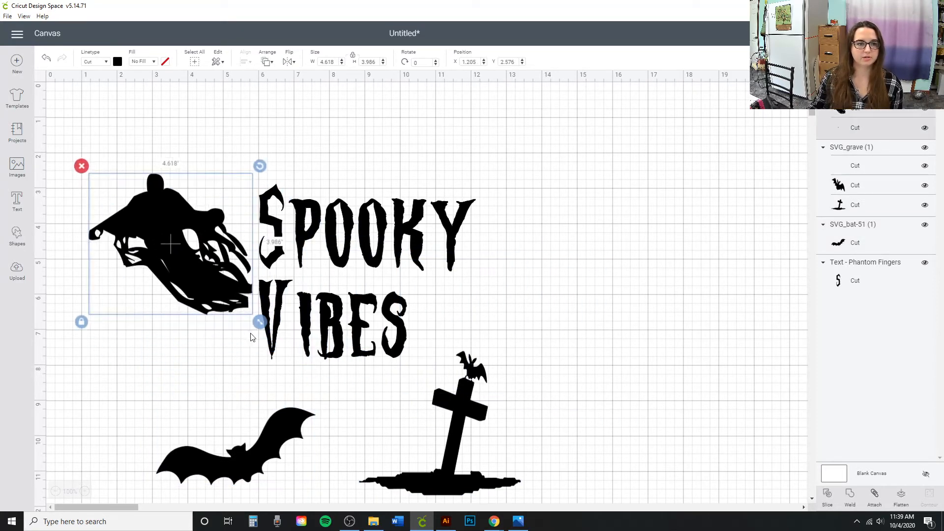
pyautogui.moveTo(260, 320); pyautogui.dragTo(212, 289)
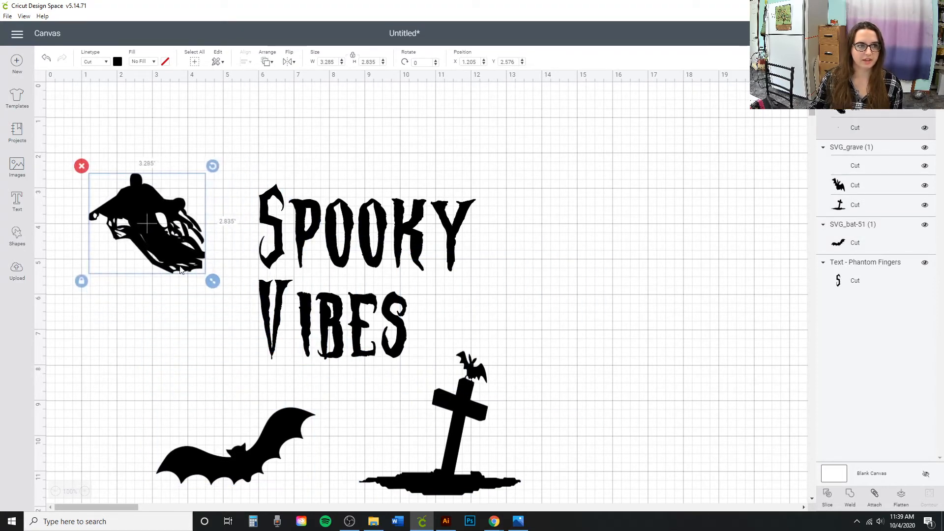
pyautogui.moveTo(160, 235); pyautogui.dragTo(214, 280)
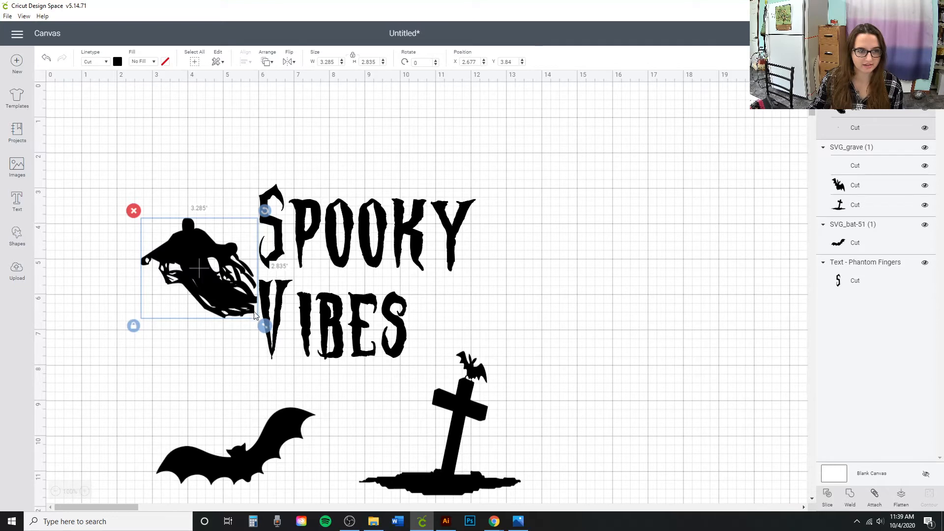
# - Rotate the ghost to about 343.5° and move it so its tail touches the V of Vibes
pyautogui.moveTo(260, 299); pyautogui.dragTo(219, 296)
pyautogui.click(349, 388)
pyautogui.moveTo(259, 218); pyautogui.dragTo(251, 192)
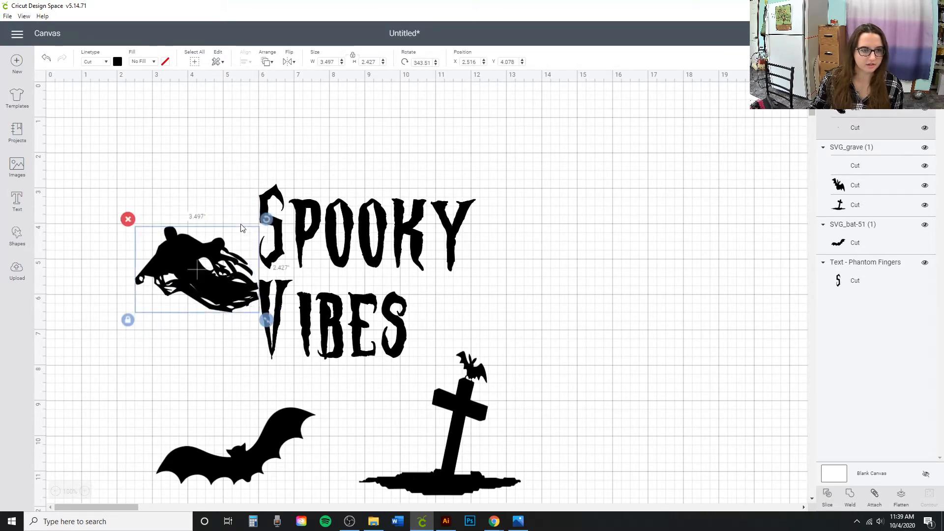
pyautogui.moveTo(211, 288); pyautogui.dragTo(234, 307)
pyautogui.click(592, 327)
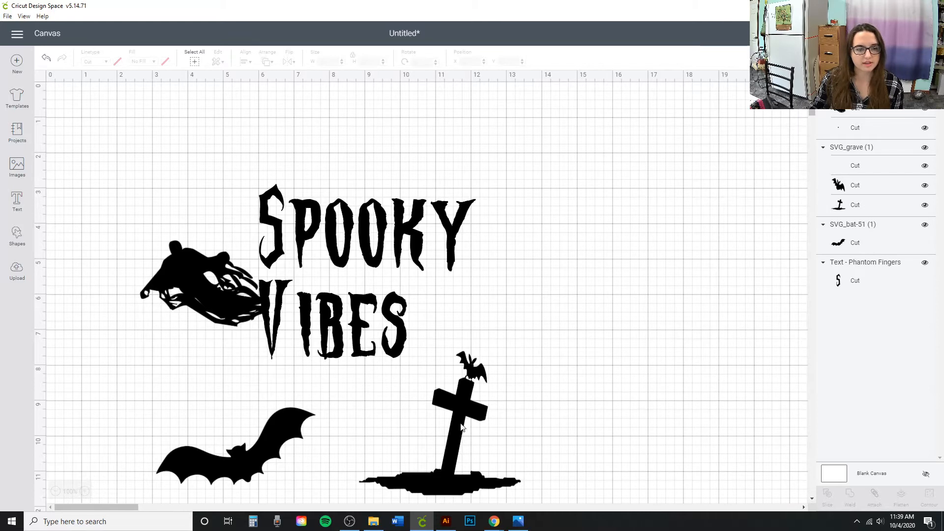
# - Place the grave just right of the word Vibes and shrink it to about 2.7 by 2.4 inches
pyautogui.moveTo(458, 443); pyautogui.dragTo(510, 359)
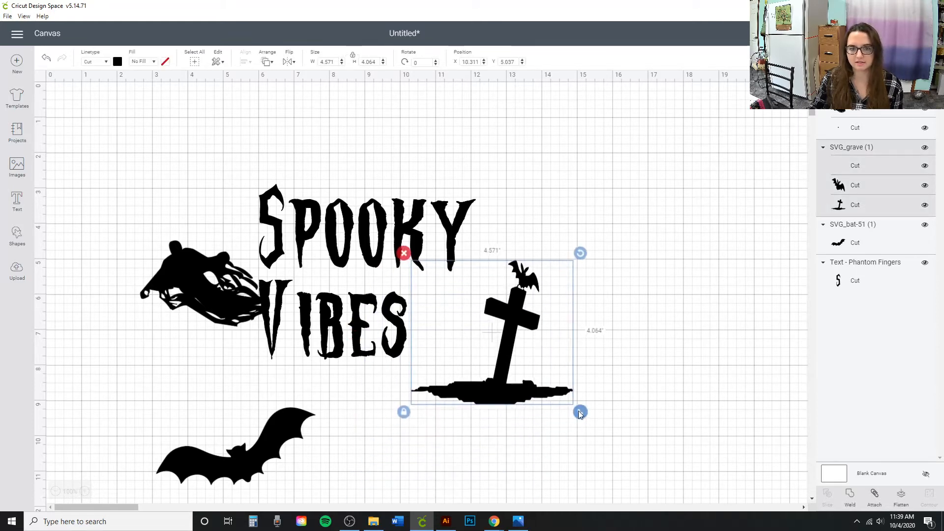
pyautogui.moveTo(580, 414); pyautogui.dragTo(481, 361)
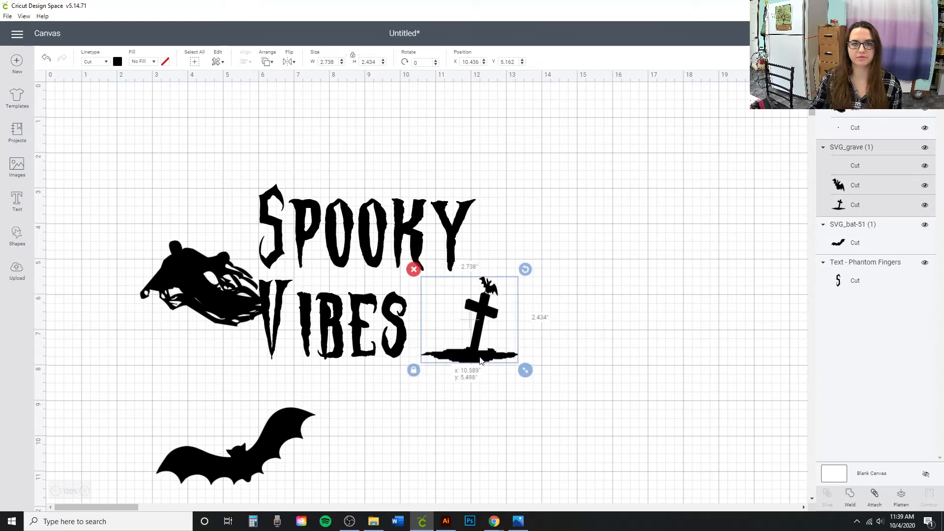
pyautogui.click(596, 404)
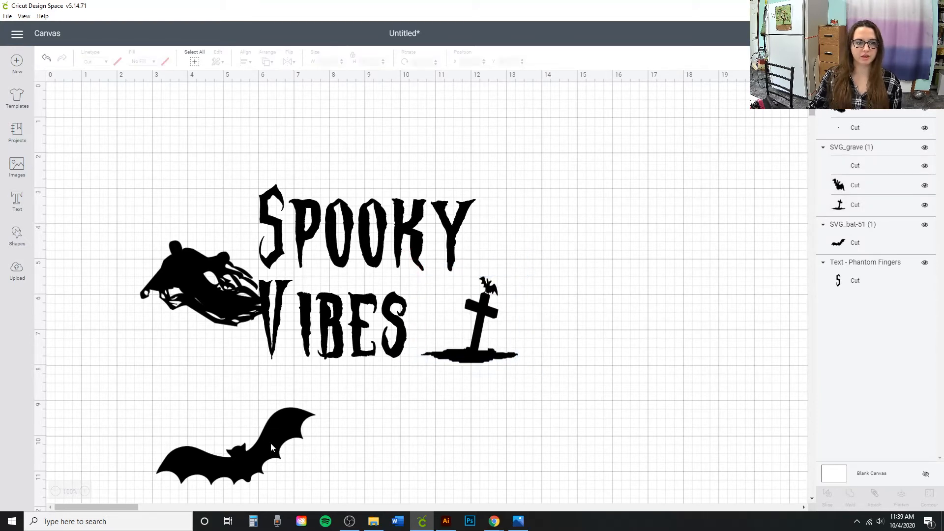
# - Move the bat to the right of Spooky, duplicate it twice and separate the copies
pyautogui.moveTo(271, 448); pyautogui.dragTo(619, 218)
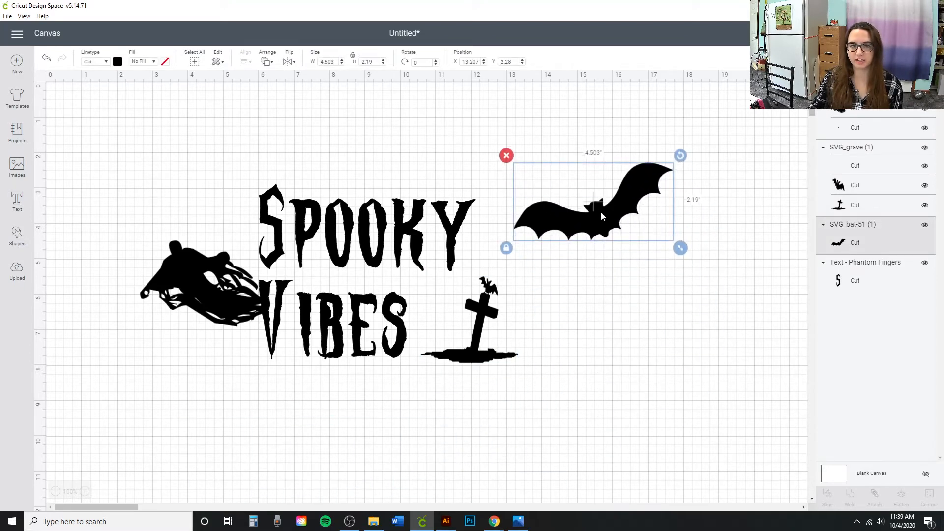
pyautogui.rightClick(600, 211)
pyautogui.click(634, 296)
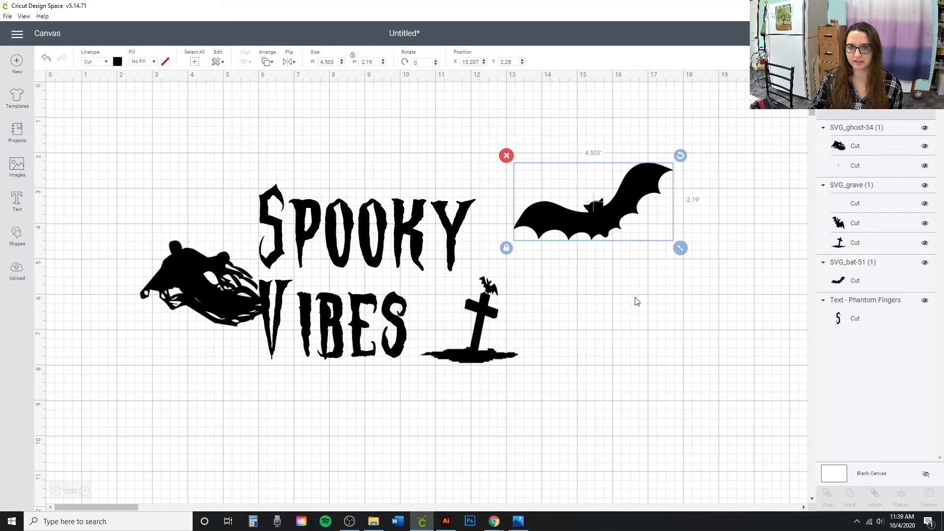
pyautogui.moveTo(599, 229); pyautogui.dragTo(640, 265)
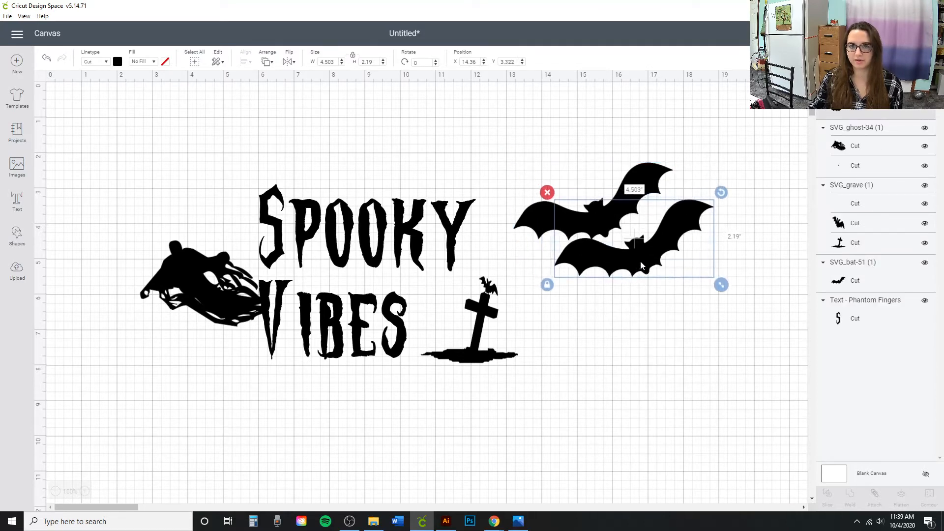
pyautogui.rightClick(640, 265)
pyautogui.click(659, 232)
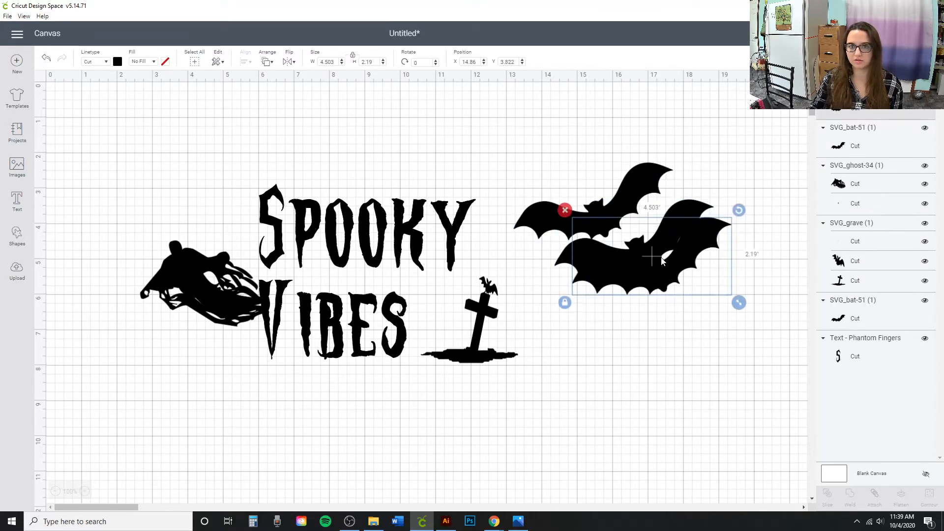
pyautogui.moveTo(662, 261); pyautogui.dragTo(646, 295)
# - Move one bat above the right end of Spooky, shrink it to about 3 by 1.5 inches and rotate it about 55°
pyautogui.moveTo(595, 240); pyautogui.dragTo(565, 147)
pyautogui.moveTo(631, 196); pyautogui.dragTo(573, 162)
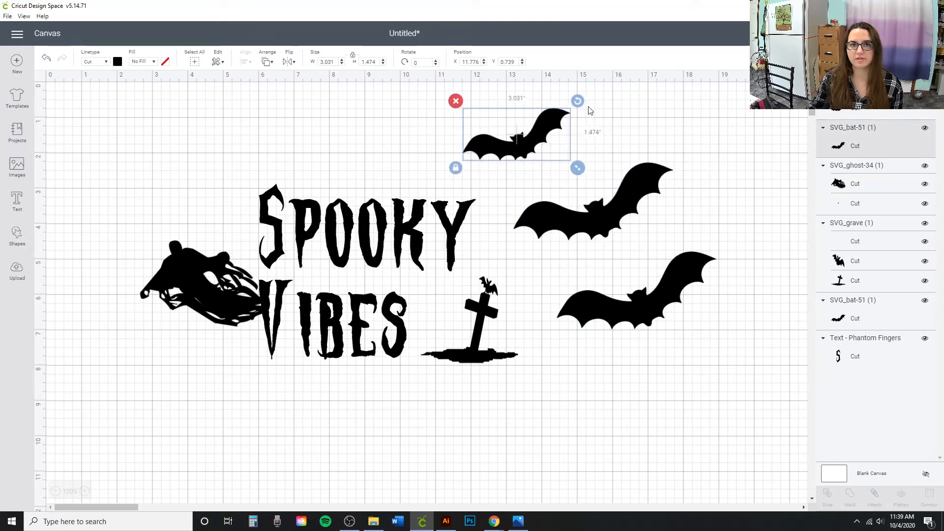
pyautogui.moveTo(579, 102); pyautogui.dragTo(575, 165)
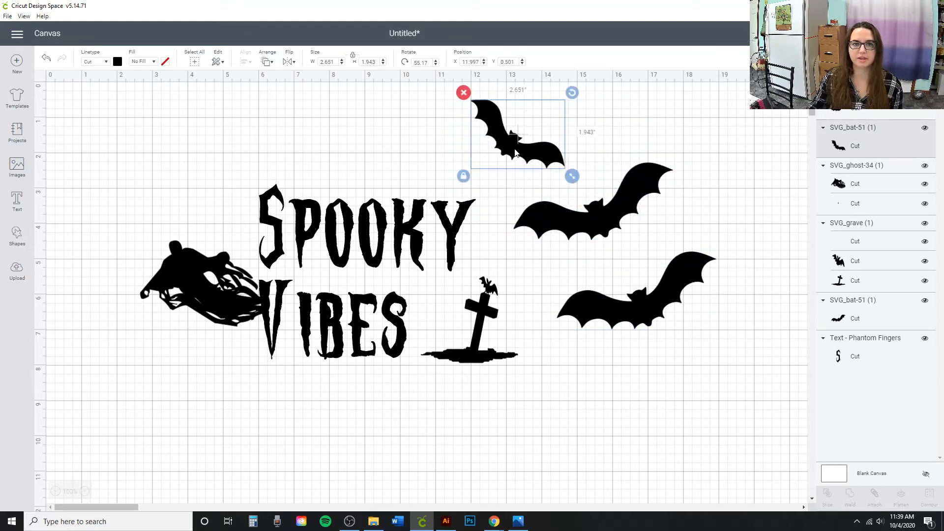
# - Move the rotated bat above the K of Spooky and shrink it to about 2.1 by 1.6 inches
pyautogui.moveTo(515, 150); pyautogui.dragTo(394, 150)
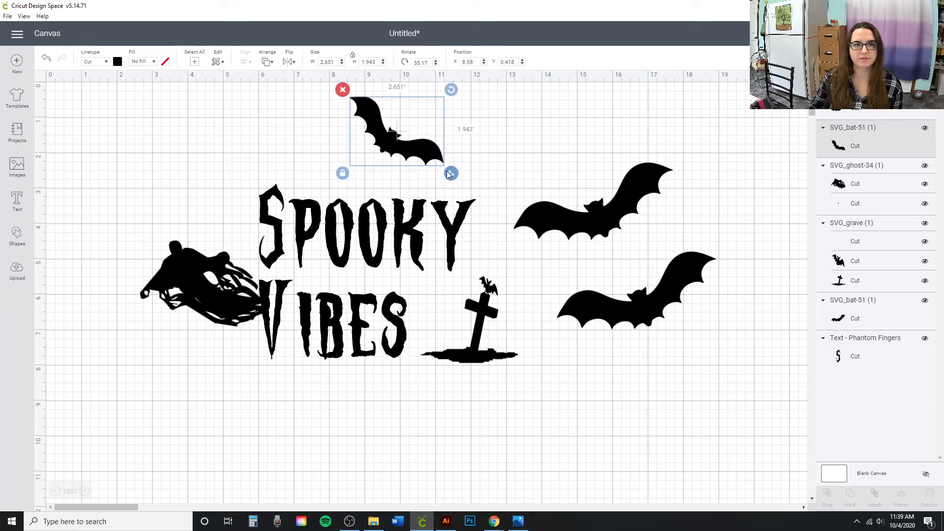
pyautogui.moveTo(450, 173); pyautogui.dragTo(433, 162)
pyautogui.moveTo(385, 135); pyautogui.dragTo(408, 137)
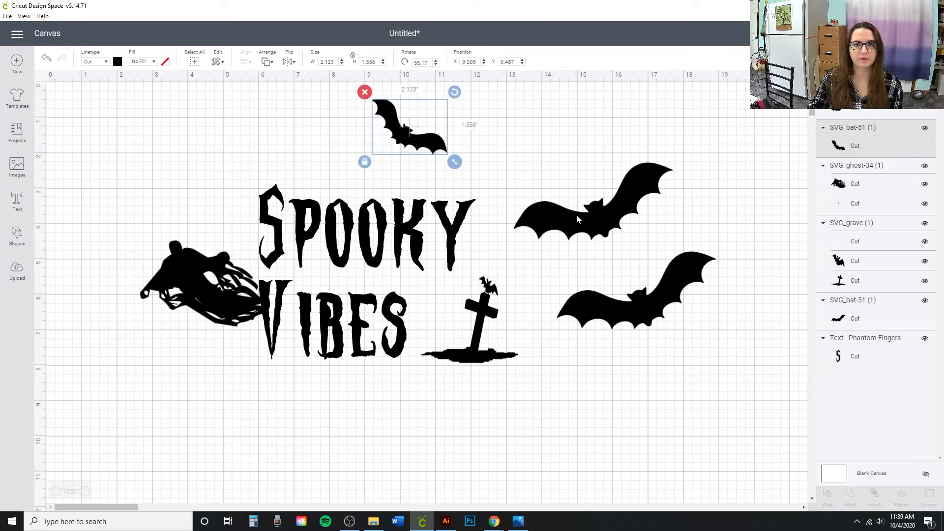
# - Place a second bat above the P of Spooky, shrunk to about 1.5 by 0.6 inches and rotated about 7.5°
pyautogui.click(579, 217)
pyautogui.moveTo(681, 249); pyautogui.dragTo(343, 164)
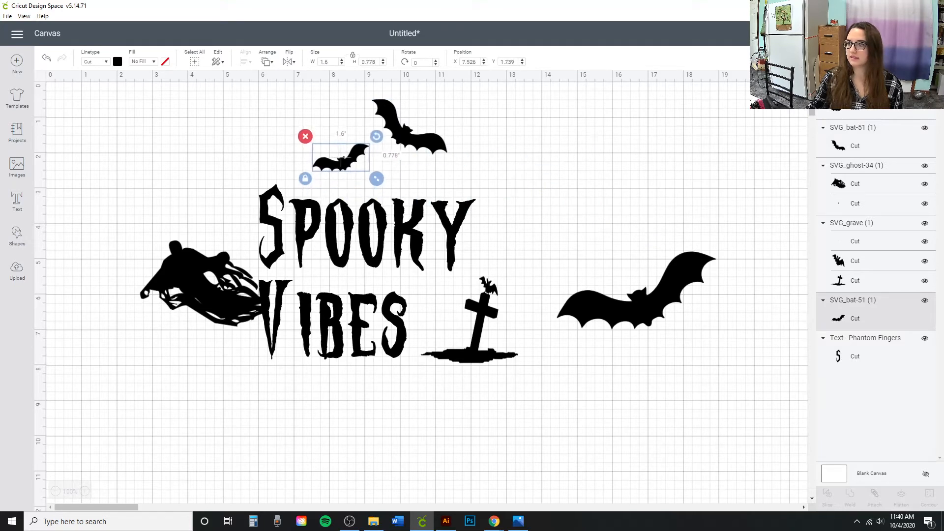
pyautogui.hotkey('alt', 'Tab')
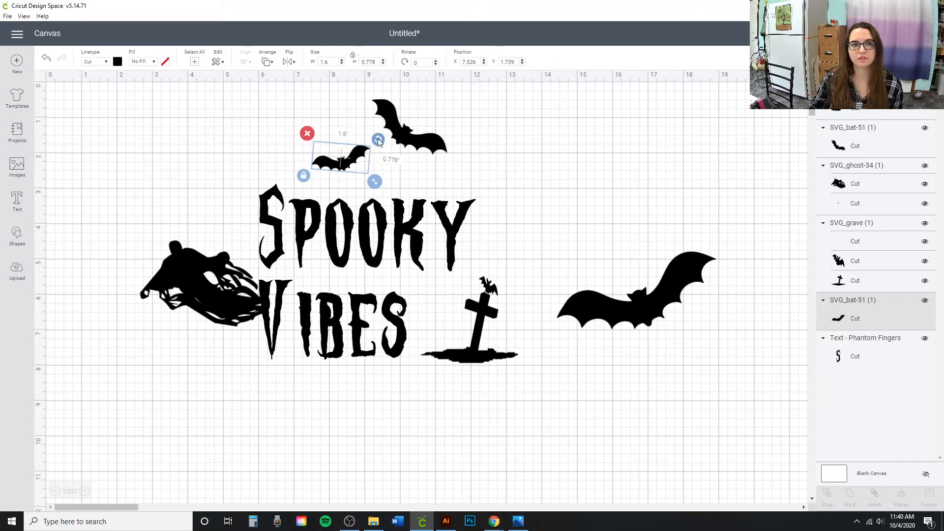
pyautogui.moveTo(377, 138)
pyautogui.mouseDown()
pyautogui.moveTo(370, 174)
pyautogui.moveTo(369, 138)
pyautogui.mouseUp()
pyautogui.moveTo(334, 164); pyautogui.dragTo(332, 157)
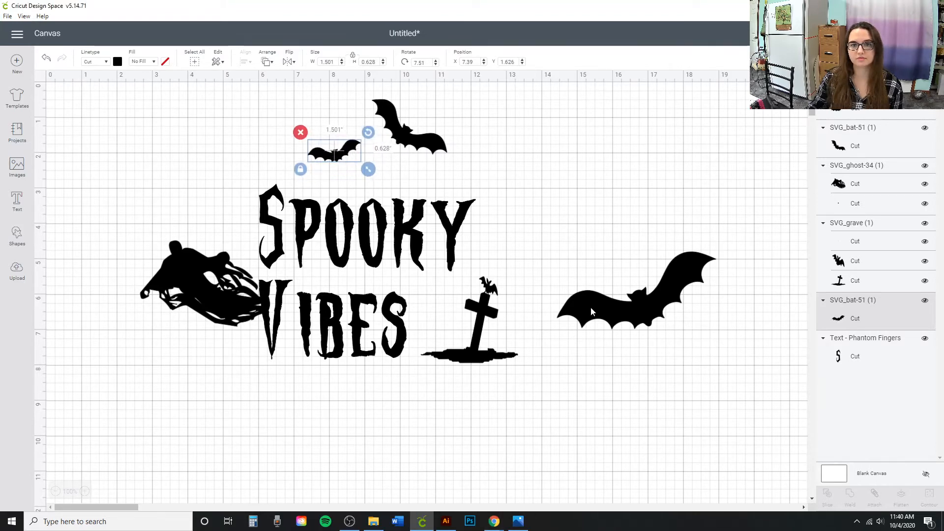
# - Place the third bat just above the K of Spooky, shrunk to about 0.9 by 0.55 inches and rotated about 48°
pyautogui.moveTo(591, 307); pyautogui.dragTo(509, 201)
pyautogui.moveTo(638, 147); pyautogui.dragTo(416, 148)
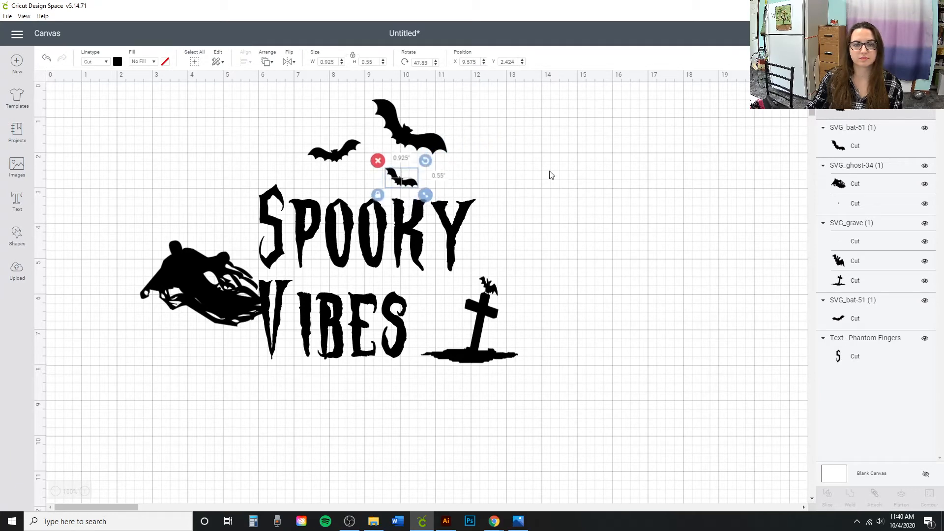
pyautogui.click(662, 204)
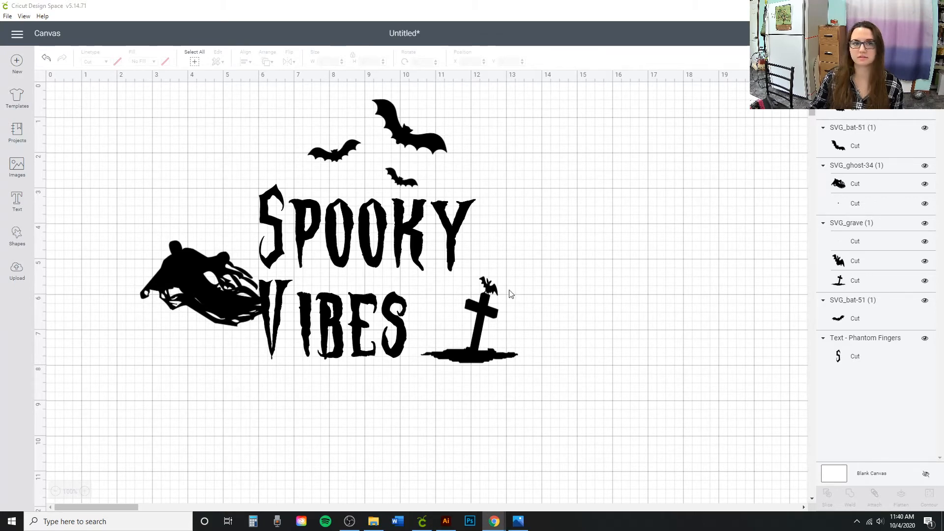
# - Tilt the medium bat steeply clockwise like the largest one, and rotate the smallest bat to about 355°
pyautogui.click(315, 156)
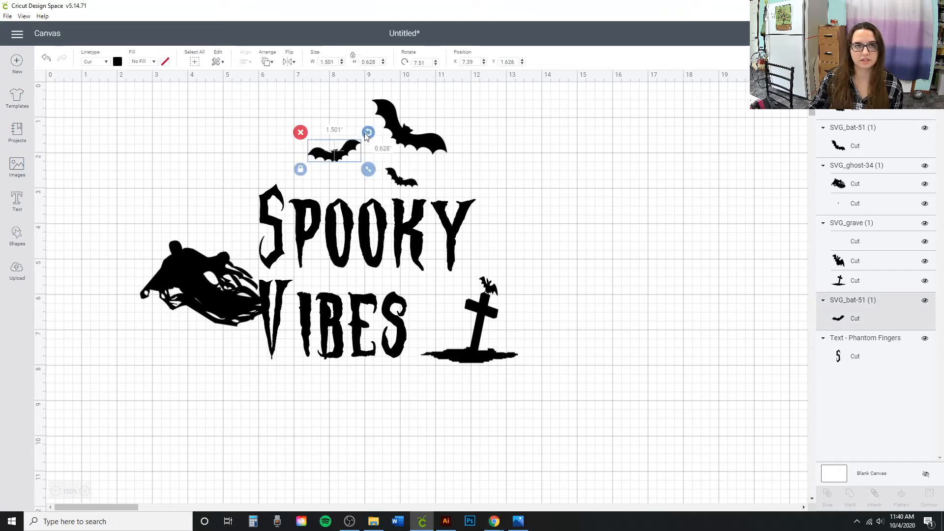
pyautogui.moveTo(369, 134); pyautogui.dragTo(328, 147)
pyautogui.click(412, 180)
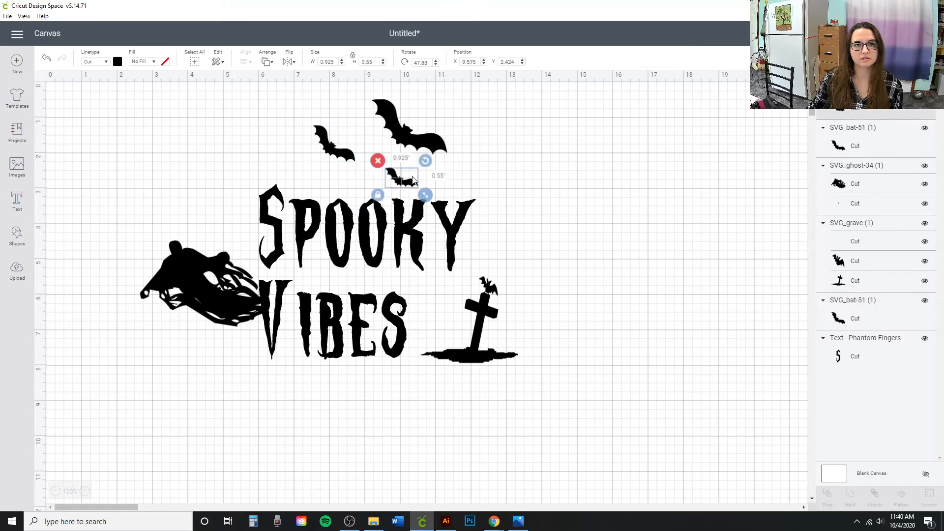
pyautogui.moveTo(425, 163)
pyautogui.mouseDown()
pyautogui.moveTo(415, 152)
pyautogui.moveTo(392, 179)
pyautogui.moveTo(415, 162)
pyautogui.moveTo(409, 156)
pyautogui.mouseUp()
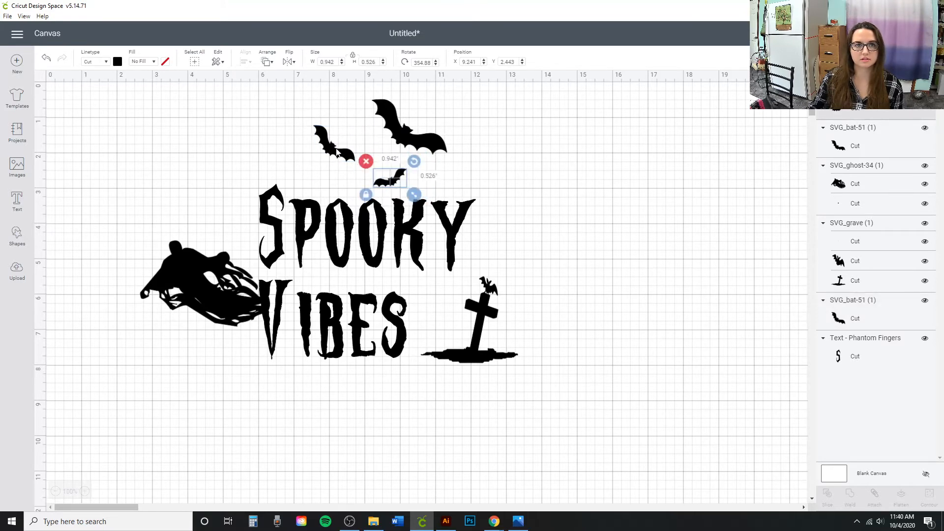
# - Move the three bats into a tighter cluster above Spooky and enlarge the biggest bat slightly
pyautogui.moveTo(331, 148); pyautogui.dragTo(332, 162)
pyautogui.moveTo(391, 180); pyautogui.dragTo(389, 176)
pyautogui.moveTo(405, 144); pyautogui.dragTo(383, 135)
pyautogui.moveTo(439, 155); pyautogui.dragTo(448, 161)
pyautogui.moveTo(391, 180); pyautogui.dragTo(405, 182)
pyautogui.moveTo(343, 168); pyautogui.dragTo(348, 168)
# - Select all three bats together and nudge the cluster slightly up and toward the S of Spooky
pyautogui.keyDown('shift'); pyautogui.click(407, 176); pyautogui.keyUp('shift')
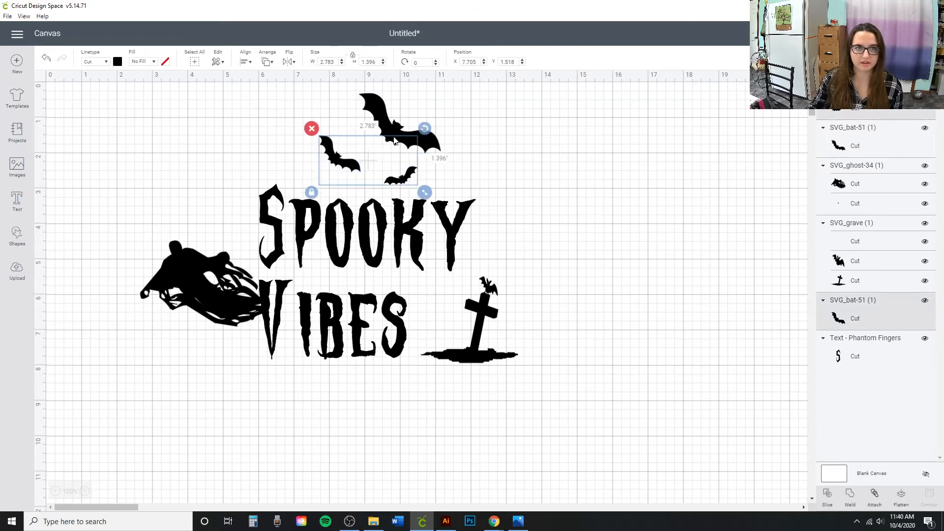
pyautogui.keyDown('shift'); pyautogui.click(395, 140); pyautogui.keyUp('shift')
pyautogui.moveTo(394, 140); pyautogui.dragTo(391, 131)
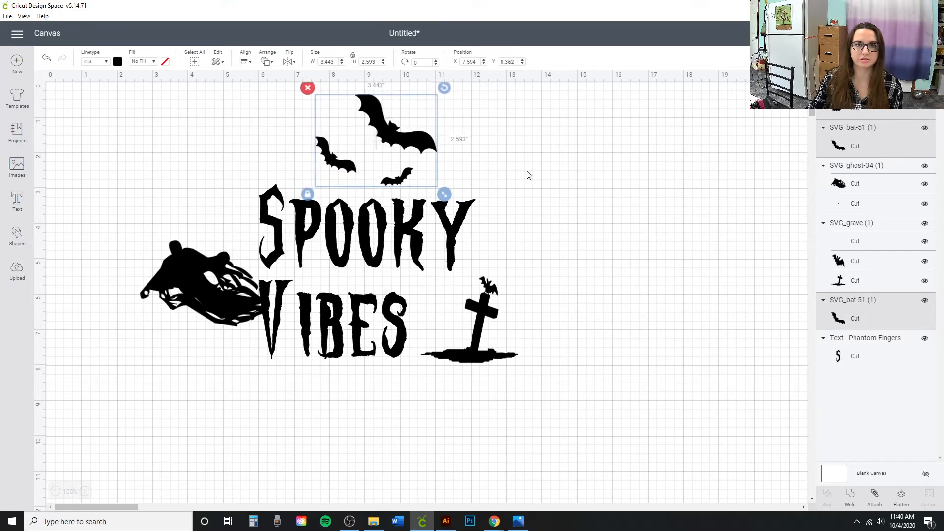
pyautogui.click(610, 302)
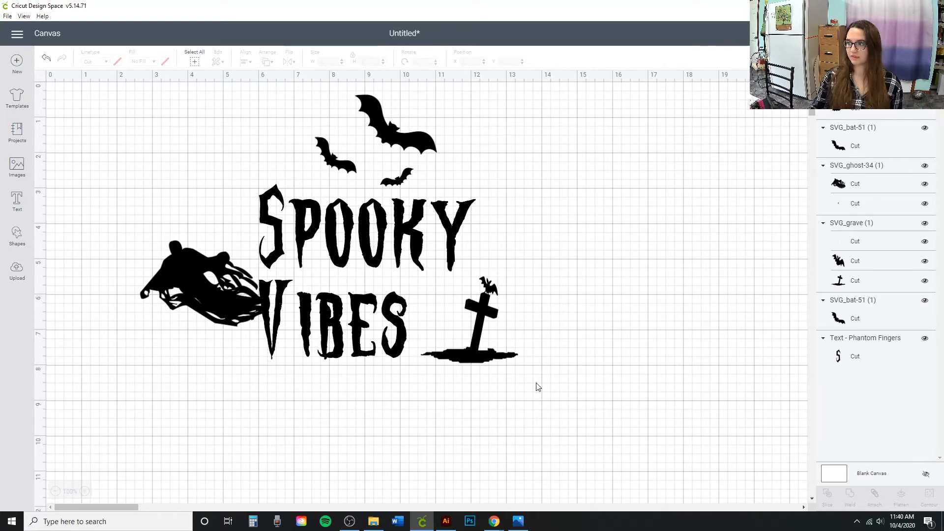
# - Nudge the grave up level with the base of Vibes and group all the design elements
pyautogui.moveTo(477, 366); pyautogui.dragTo(477, 362)
pyautogui.click(555, 410)
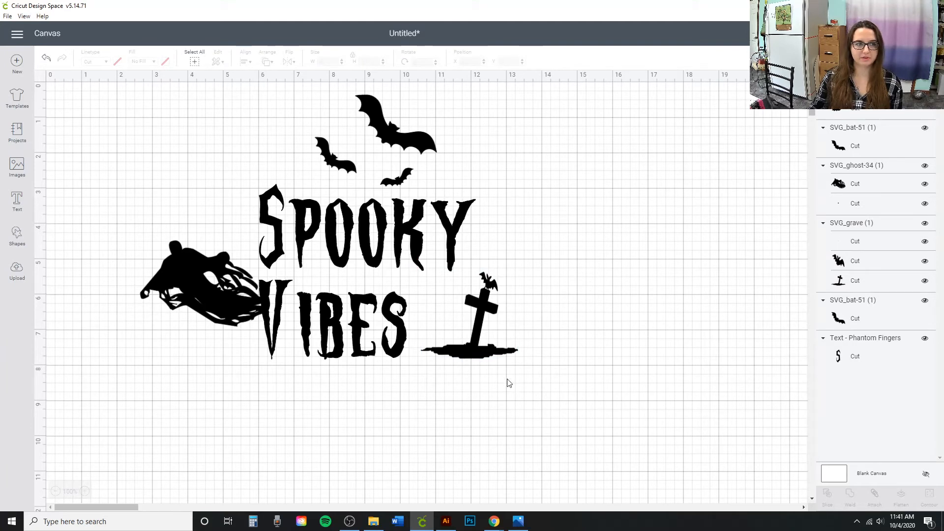
pyautogui.moveTo(567, 400); pyautogui.dragTo(108, 105)
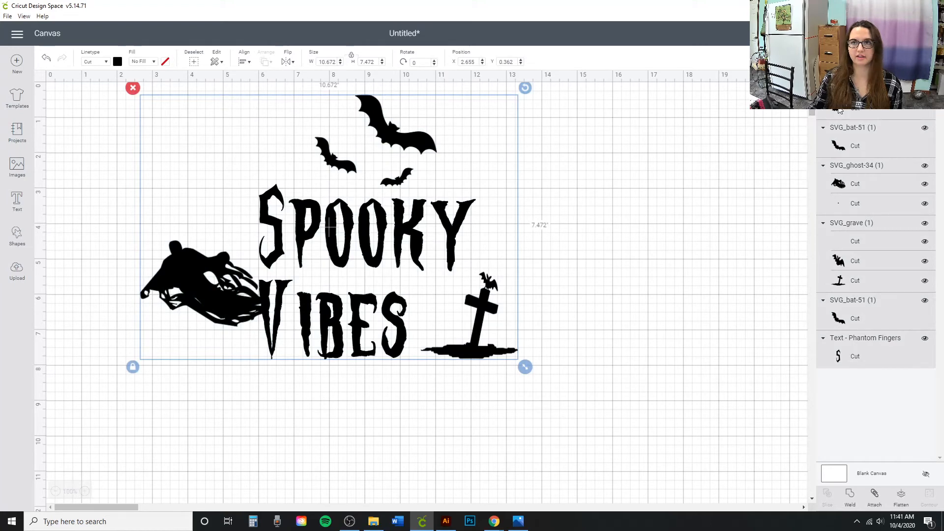
pyautogui.hotkey('ctrl', 'g')
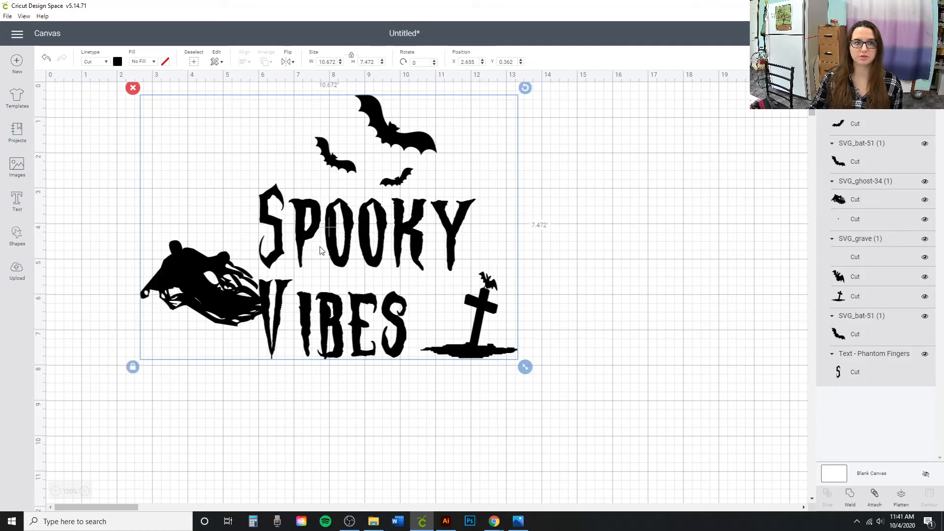
# - Move the grouped design as one piece to about X 6, Y 1.1 inches on the canvas
pyautogui.moveTo(320, 251); pyautogui.dragTo(255, 281)
pyautogui.click(654, 137)
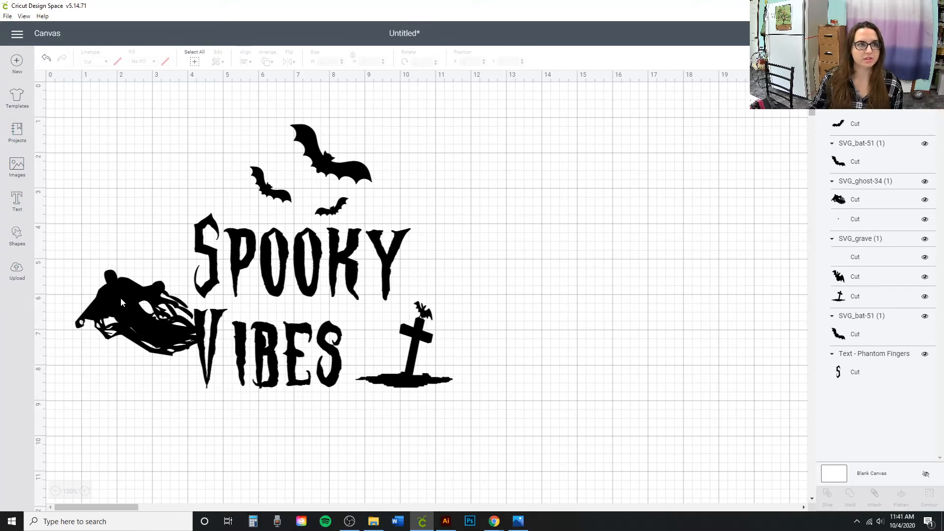
pyautogui.moveTo(120, 298); pyautogui.dragTo(308, 294)
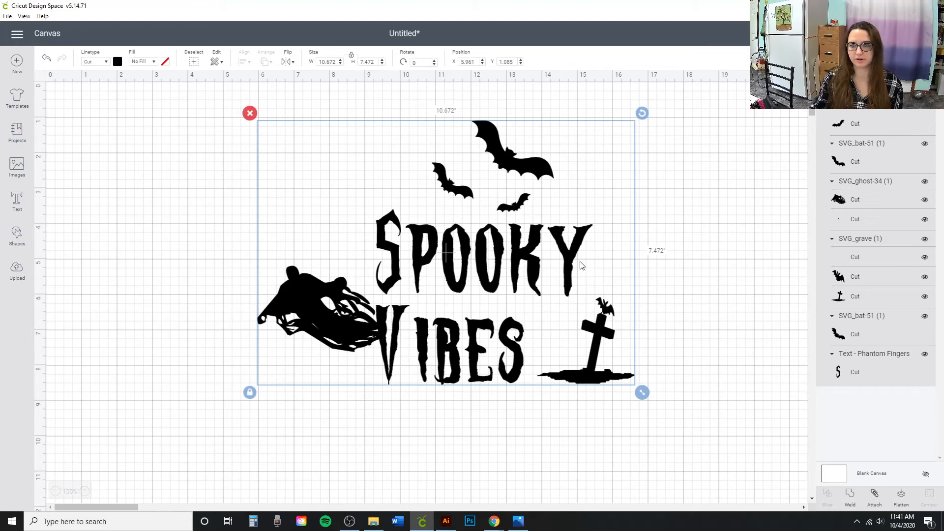
# - Attach all elements of the grouped design, shrink the whole design and reposition it
pyautogui.click(875, 497)
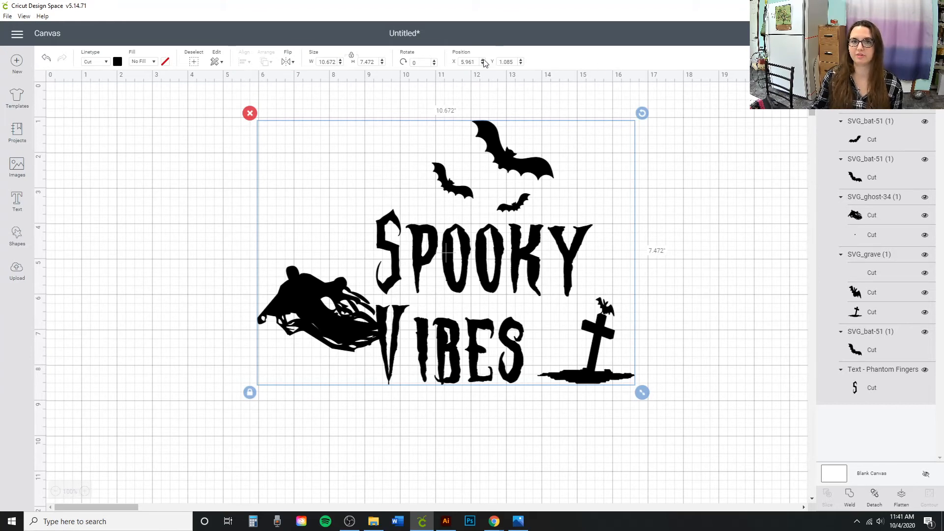
pyautogui.moveTo(648, 383); pyautogui.dragTo(460, 246)
pyautogui.moveTo(294, 217); pyautogui.dragTo(307, 229)
pyautogui.click(657, 305)
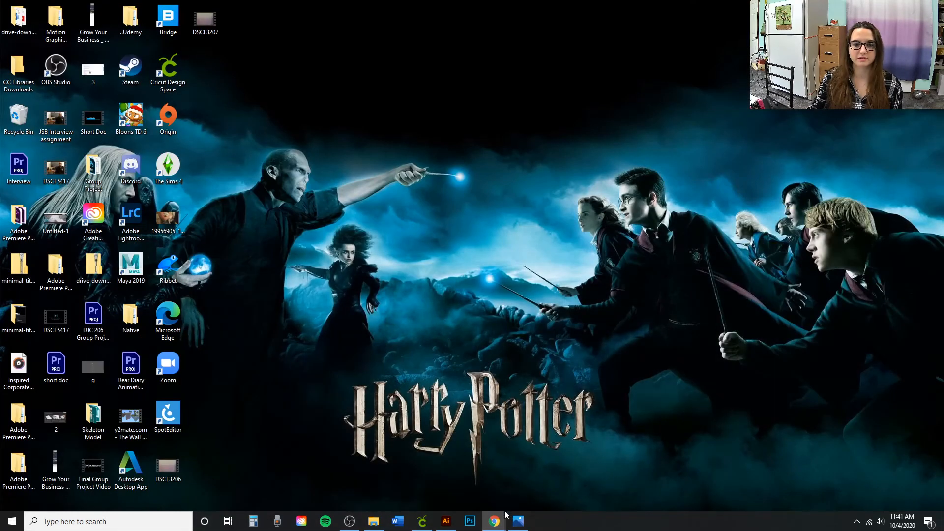
# - Switch to the craftingspree.com page in Chrome and open the recent post on creating this Halloween design
pyautogui.moveTo(505, 514)
pyautogui.click(509, 493)
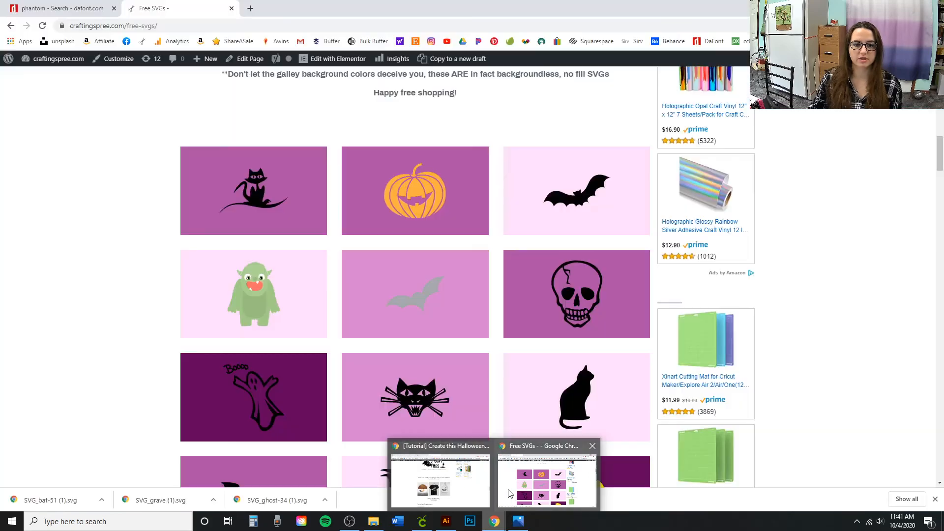
pyautogui.scroll(15, 816, 265)
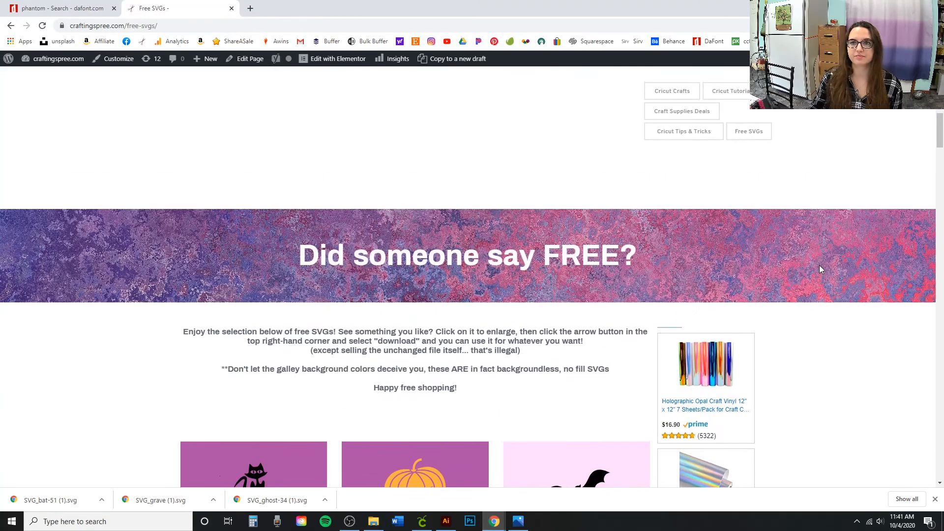
pyautogui.scroll(8, 744, 159)
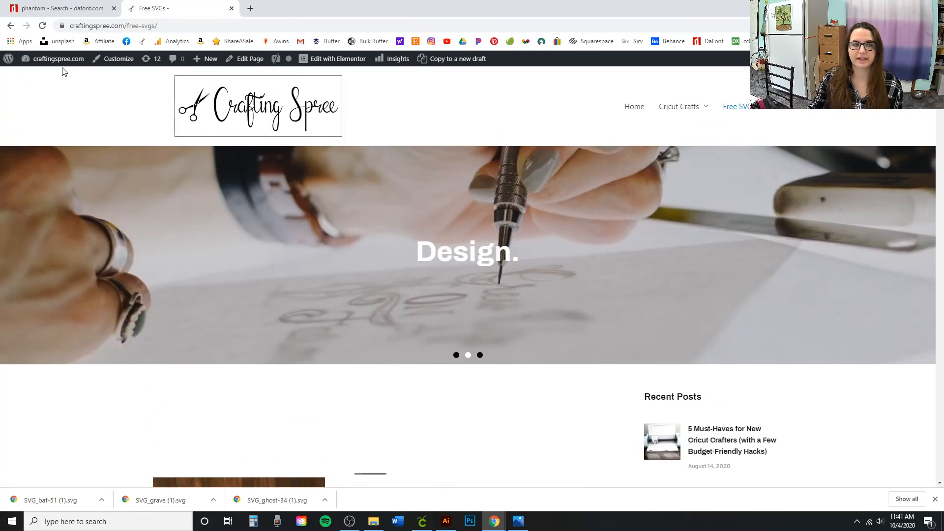
pyautogui.scroll(-5, 750, 318)
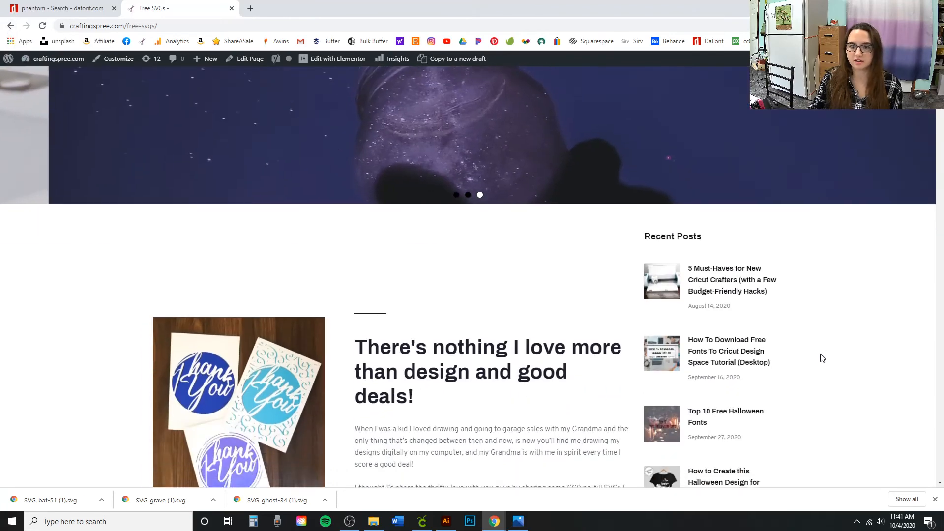
pyautogui.click(669, 404)
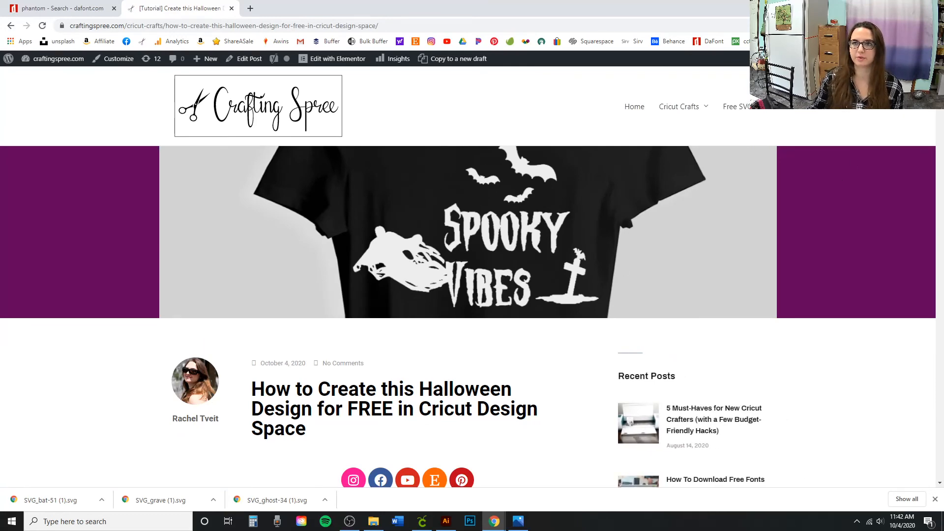
# - Look through the post's project ideas and its supply deal links, including the bulk tote bags
pyautogui.moveTo(942, 77); pyautogui.dragTo(928, 330)
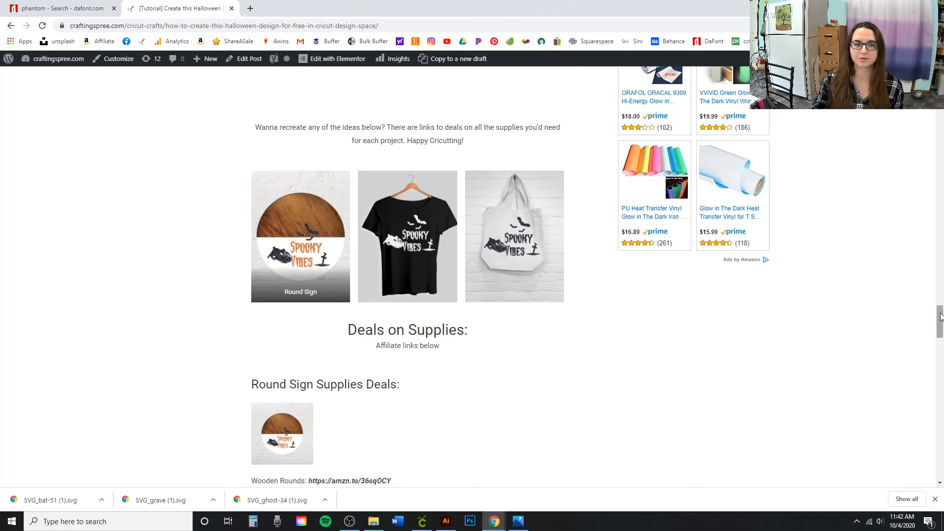
pyautogui.moveTo(940, 316); pyautogui.dragTo(941, 386)
pyautogui.moveTo(246, 221); pyautogui.dragTo(447, 213)
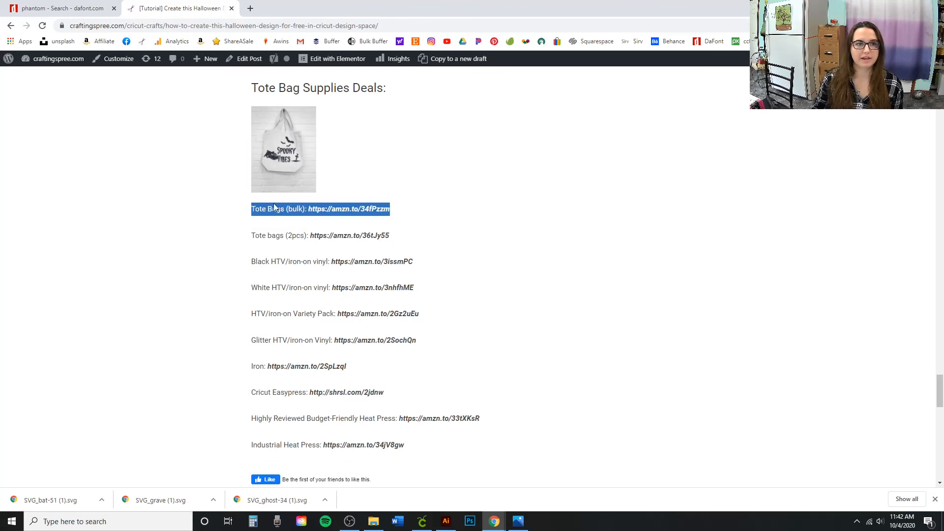
pyautogui.moveTo(941, 396); pyautogui.dragTo(938, 88)
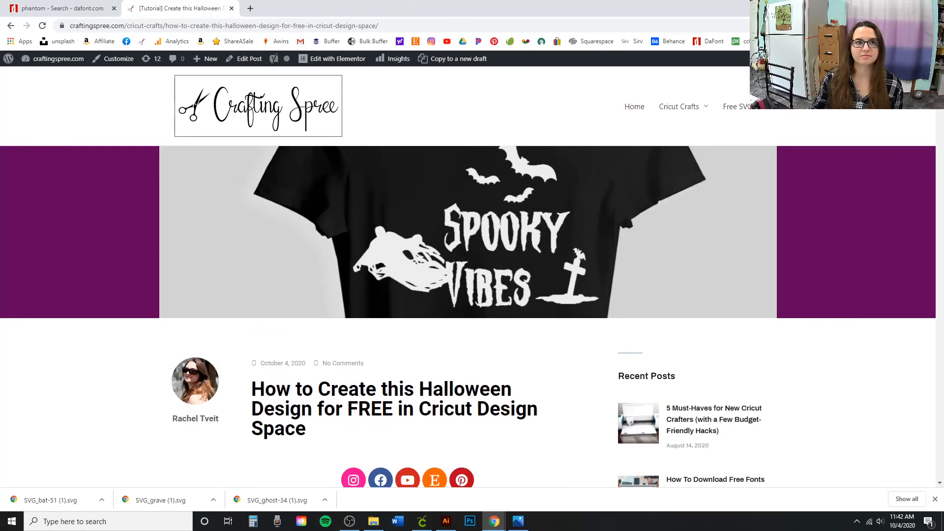